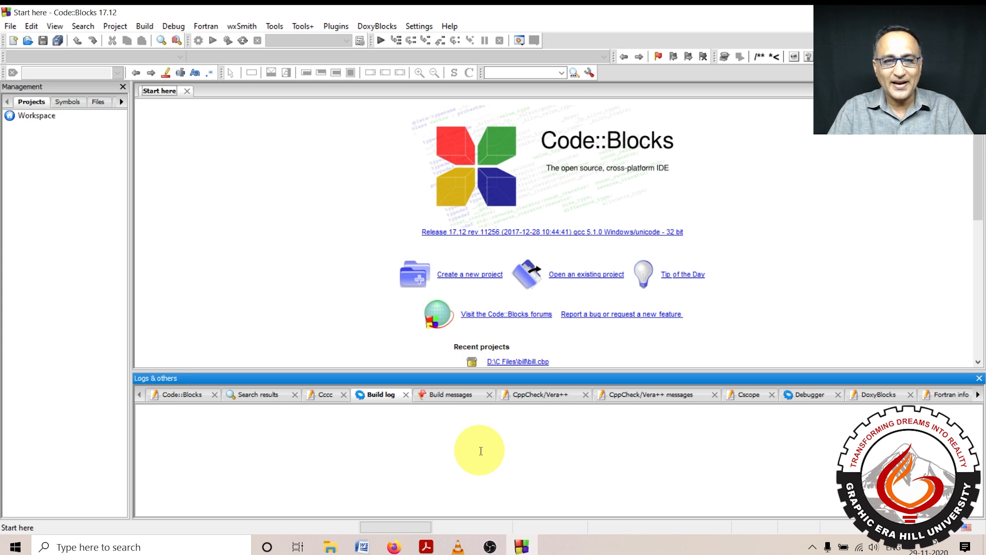
Start a new Console application project with C as the language
{"action": "left_click", "coordinate": [481, 279]}
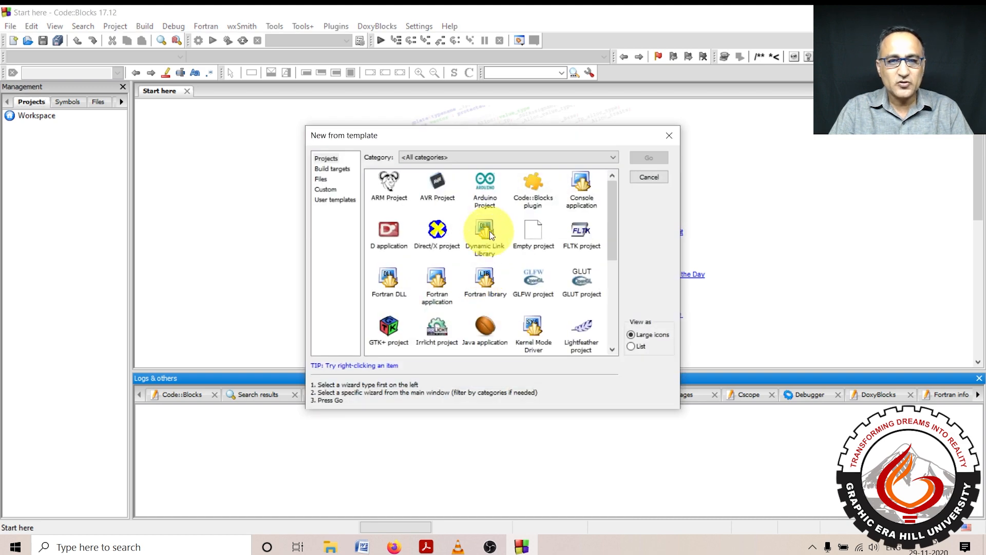
{"action": "left_click", "coordinate": [581, 199]}
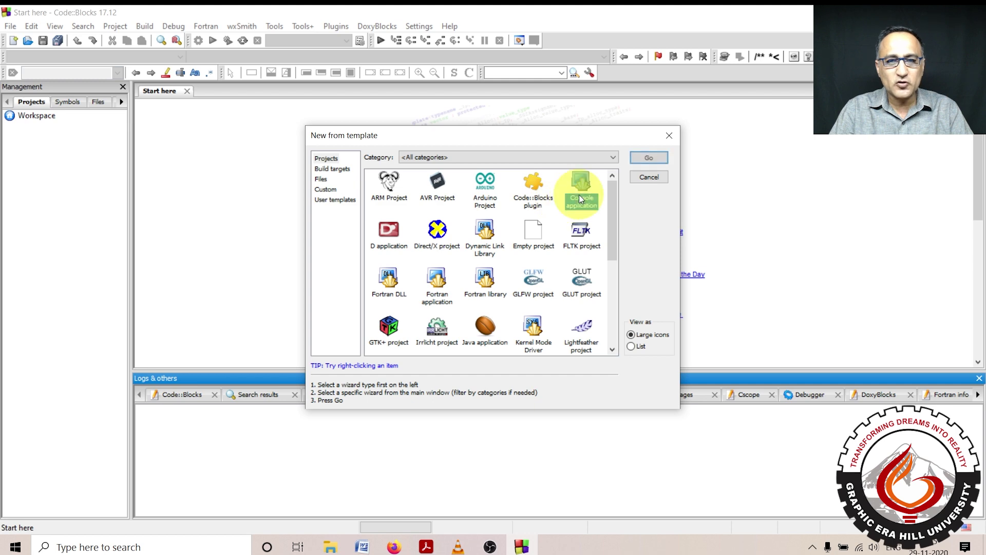
{"action": "left_click", "coordinate": [645, 160]}
{"action": "left_click", "coordinate": [519, 201]}
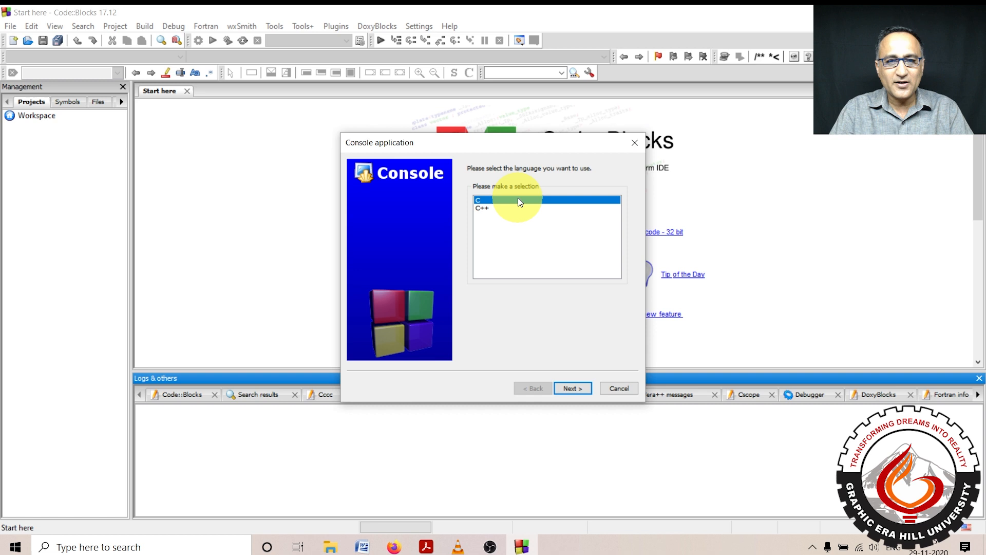
Name the project area_trn in the C Files folder and finish the wizard
{"action": "left_click", "coordinate": [573, 388]}
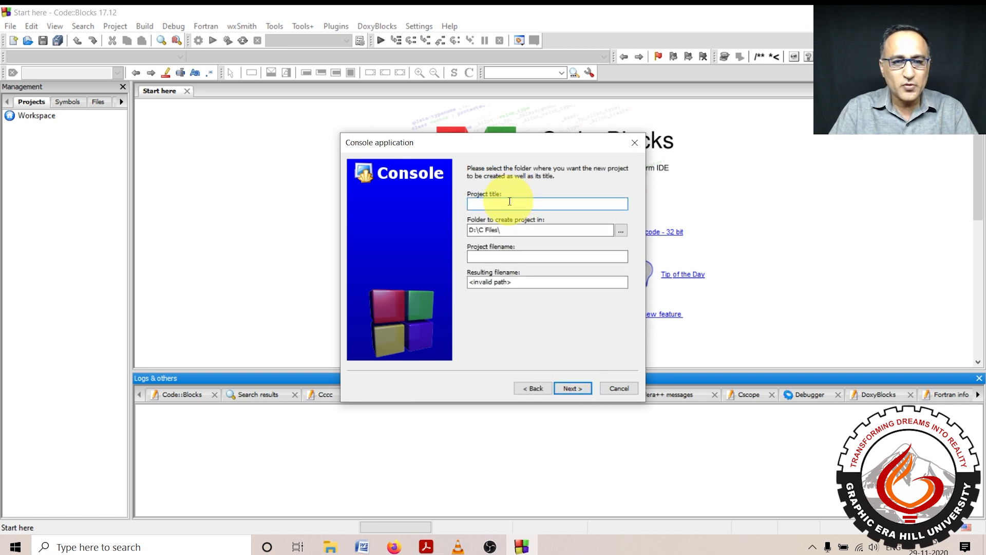
{"action": "type", "text": "area"}
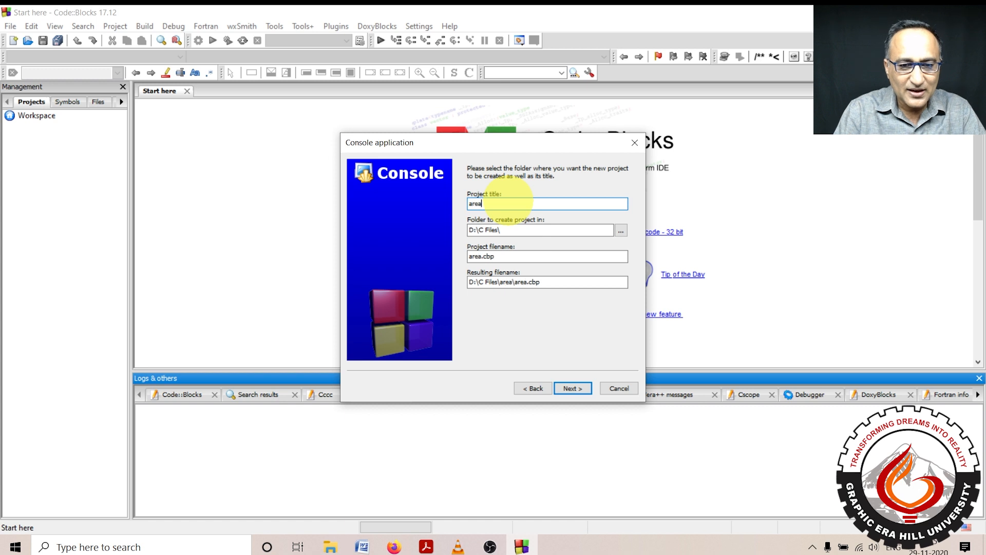
{"action": "type", "text": "_"}
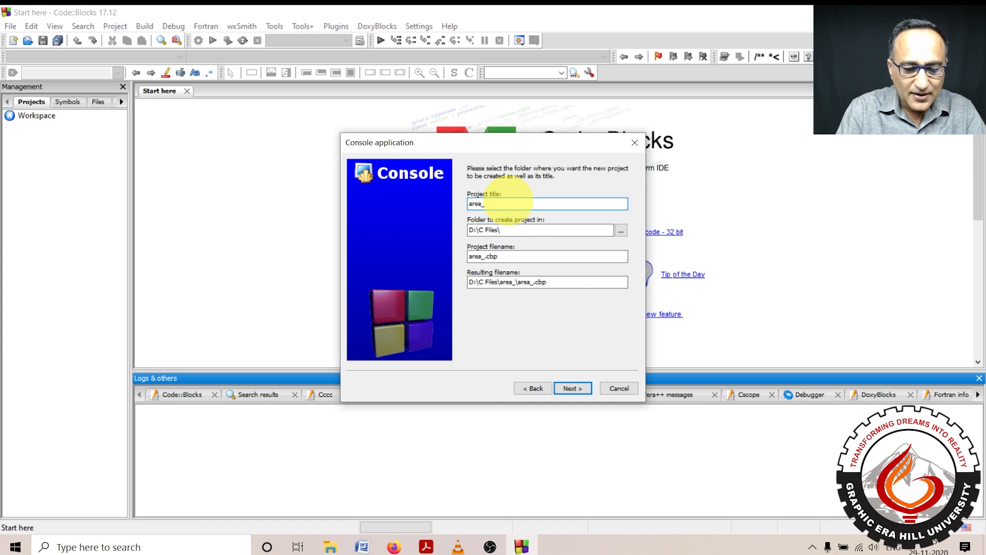
{"action": "type", "text": "trn"}
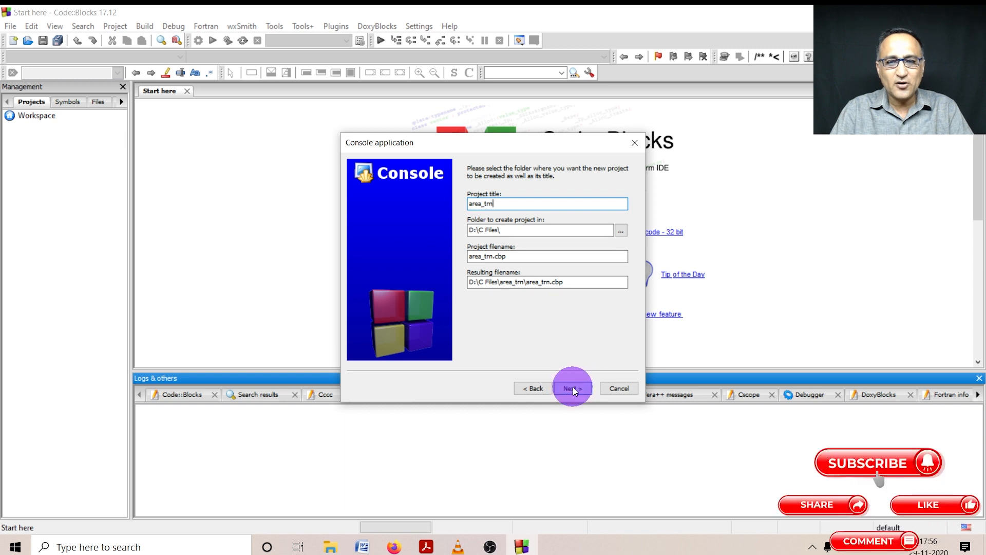
{"action": "left_click", "coordinate": [573, 387]}
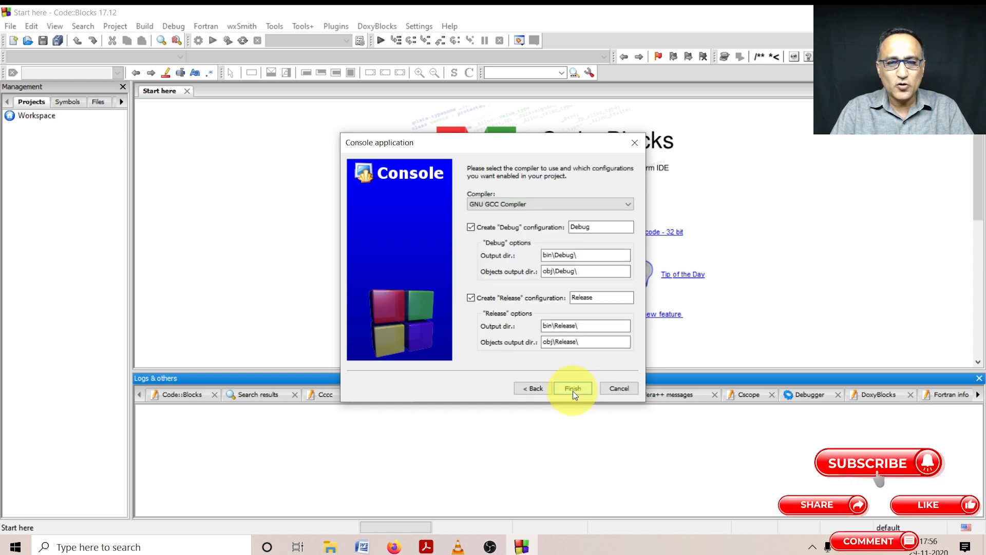
{"action": "left_click", "coordinate": [575, 393]}
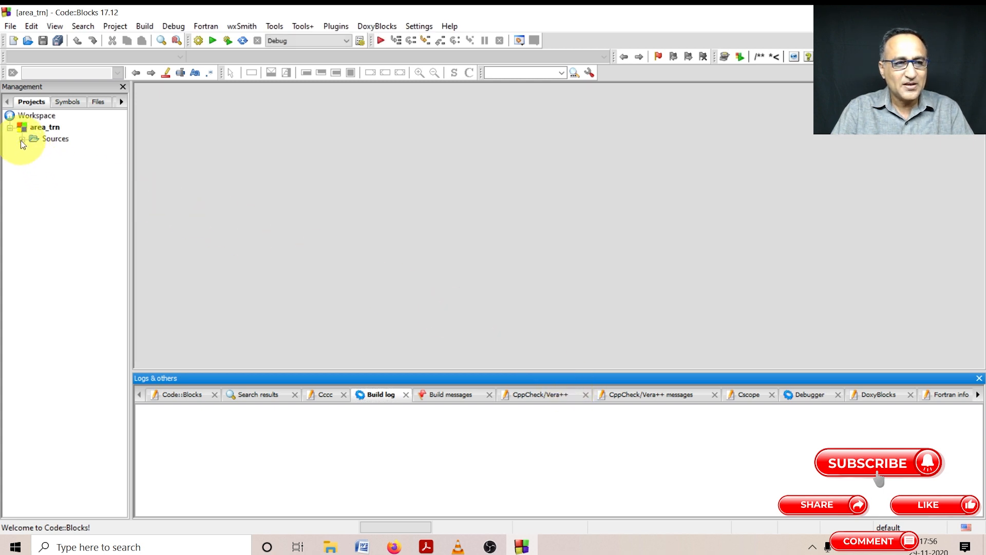
Open main.c from Sources and delete the Hello world printf line
{"action": "left_click", "coordinate": [22, 141]}
{"action": "left_click", "coordinate": [62, 152]}
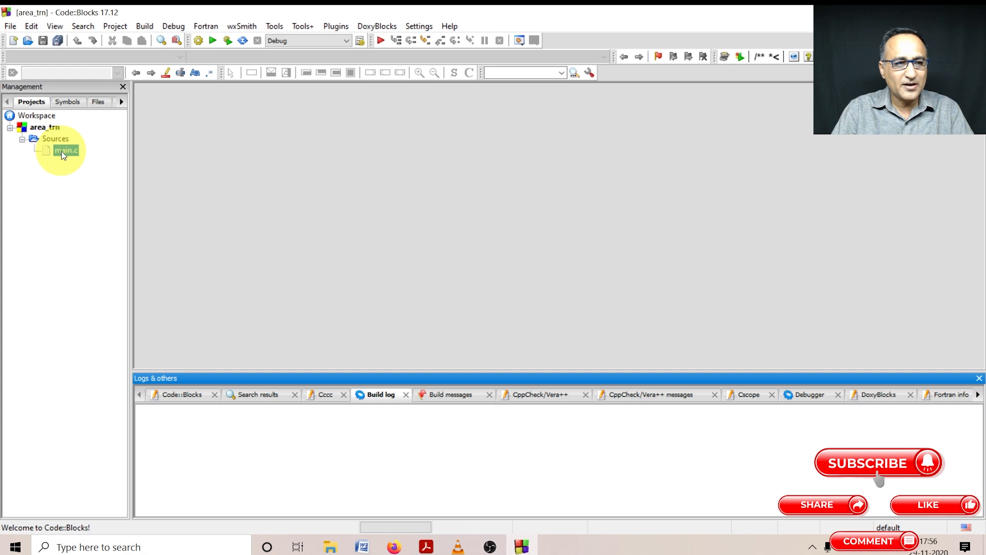
{"action": "double_click", "coordinate": [62, 152]}
{"action": "left_click", "coordinate": [237, 178]}
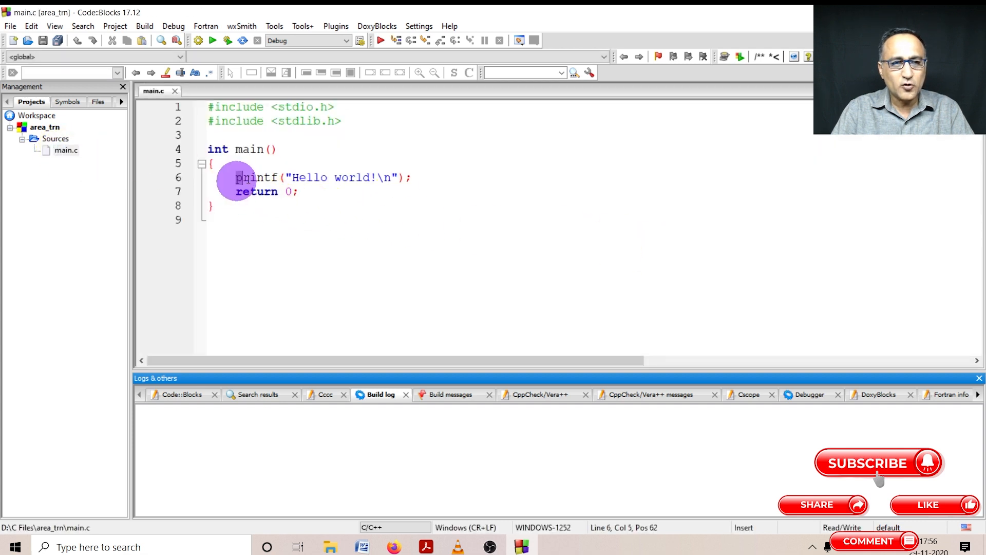
{"action": "left_click_drag", "start_coordinate": [238, 178], "coordinate": [426, 179]}
{"action": "key", "text": "Delete"}
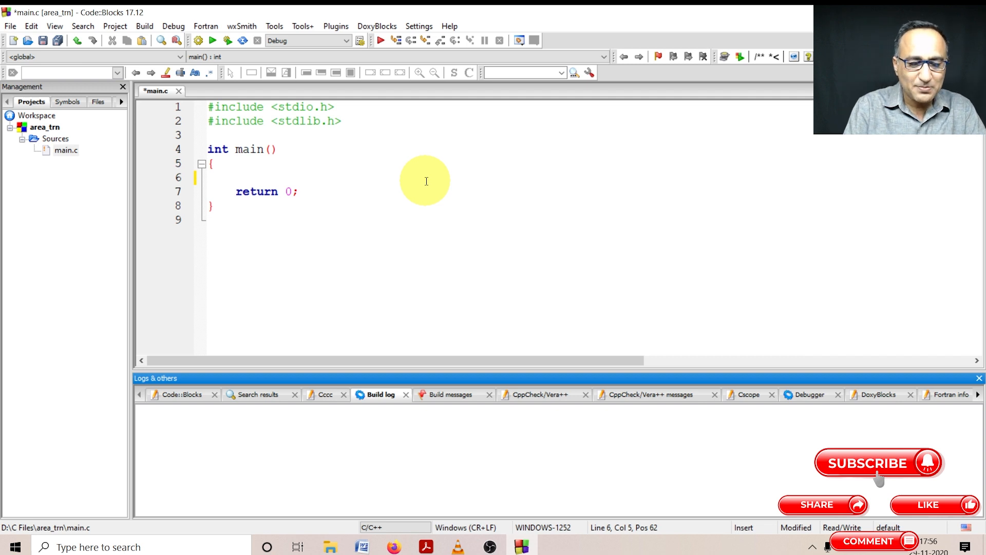
{"action": "type", "text": "floa"}
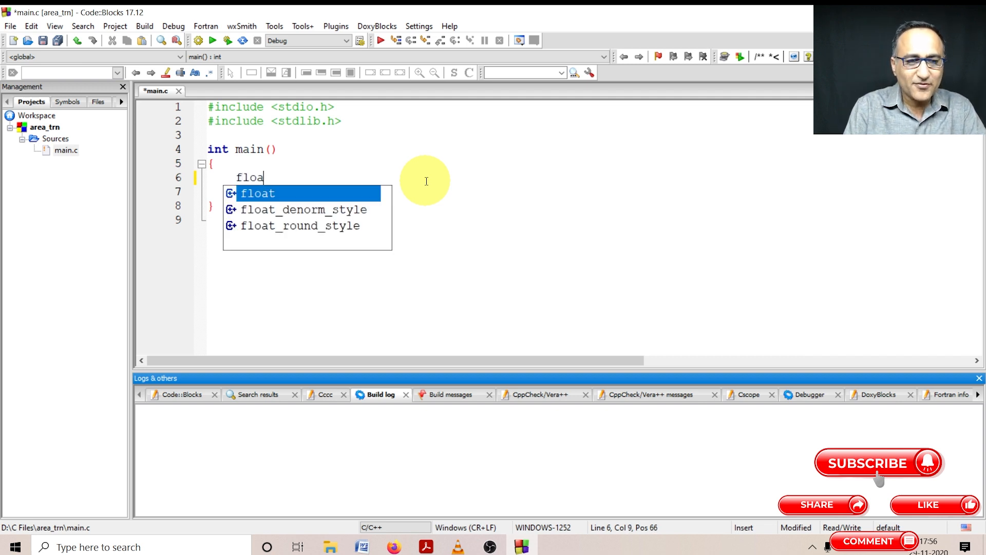
{"action": "type", "text": "t a"}
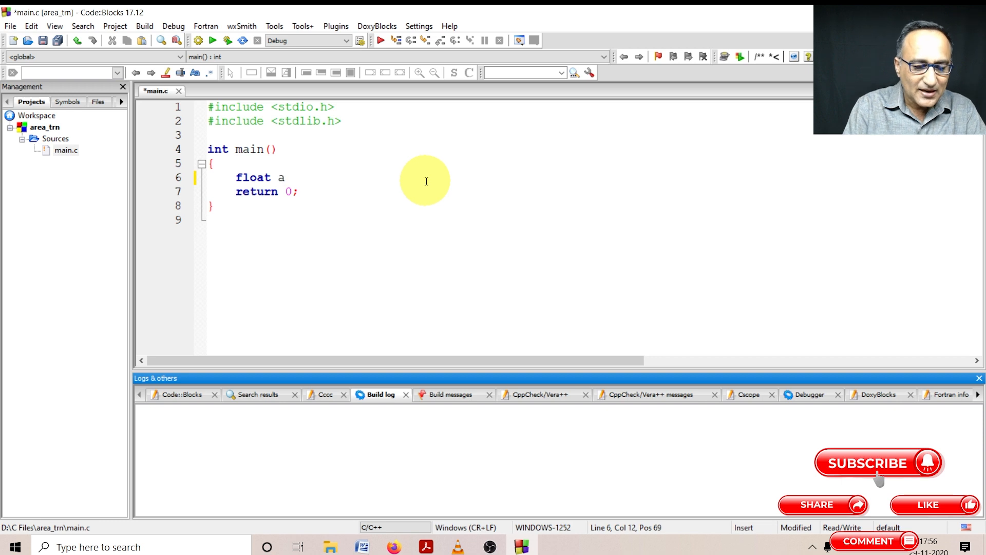
{"action": "type", "text": ", b, c "}
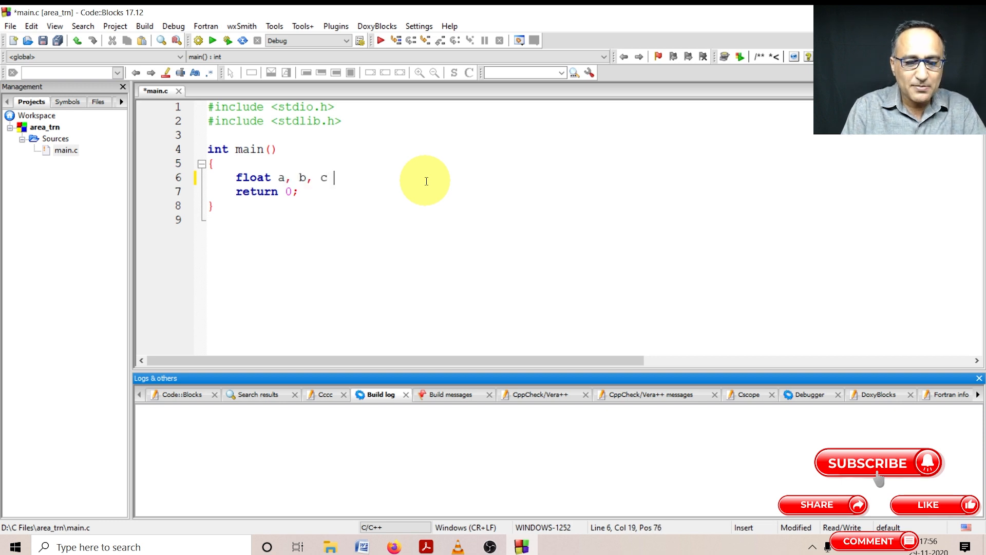
{"action": "type", "text": ";"}
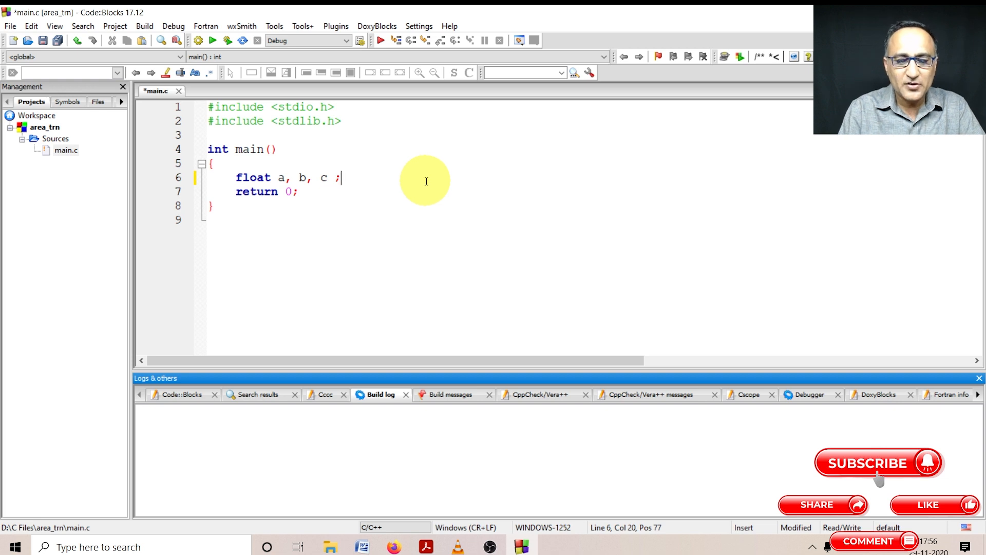
Declare float a, b, c; float area; float s; on separate lines with aligned semicolons
{"action": "key", "text": "Return"}
{"action": "type", "text": "rea"}
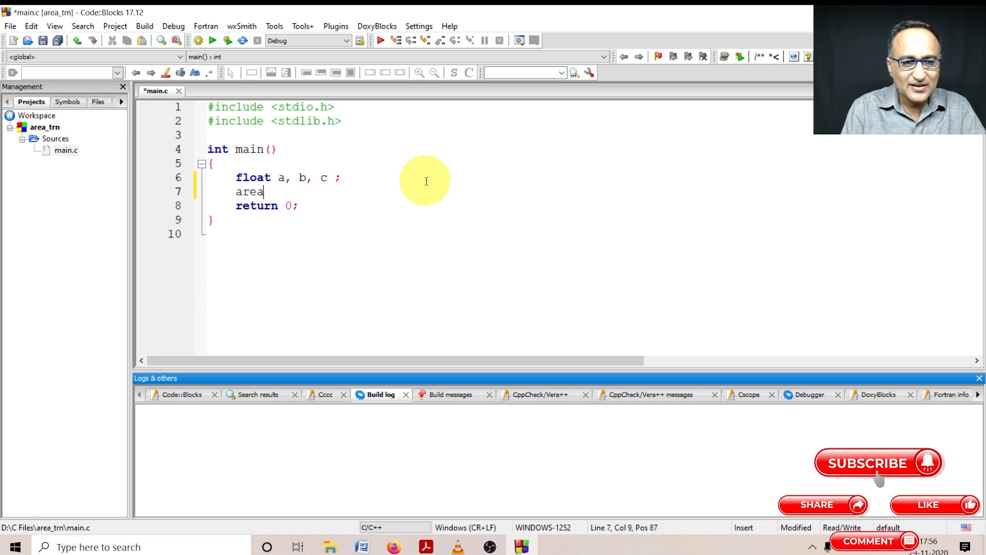
{"action": "key", "text": "BackSpace"}
{"action": "key", "text": "BackSpace"}
{"action": "key", "text": "BackSpace"}
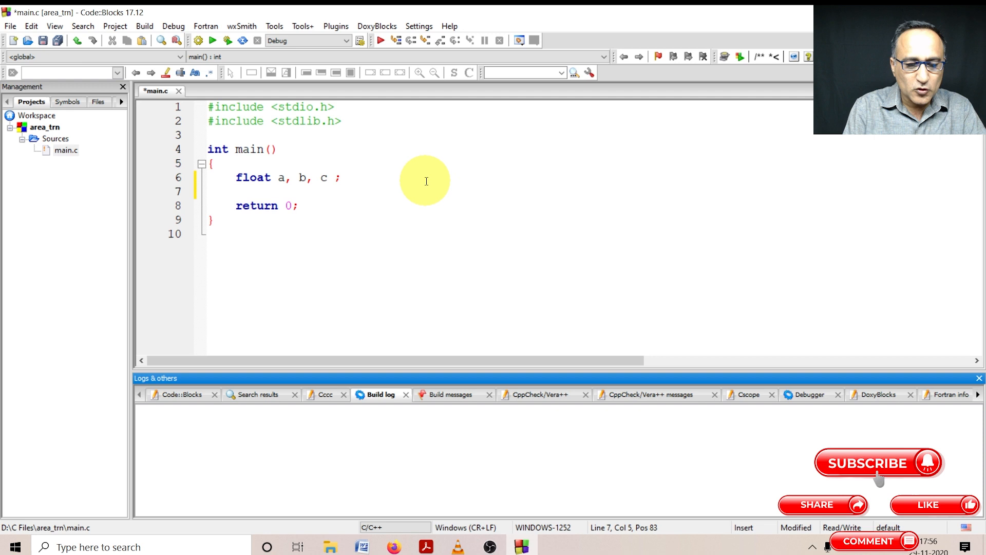
{"action": "type", "text": "float area ;"}
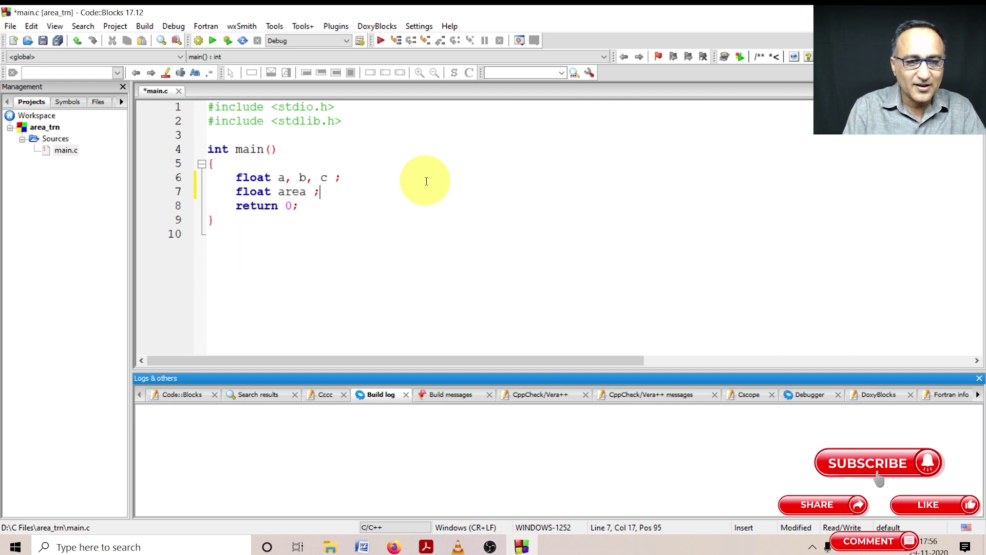
{"action": "key", "text": "Return"}
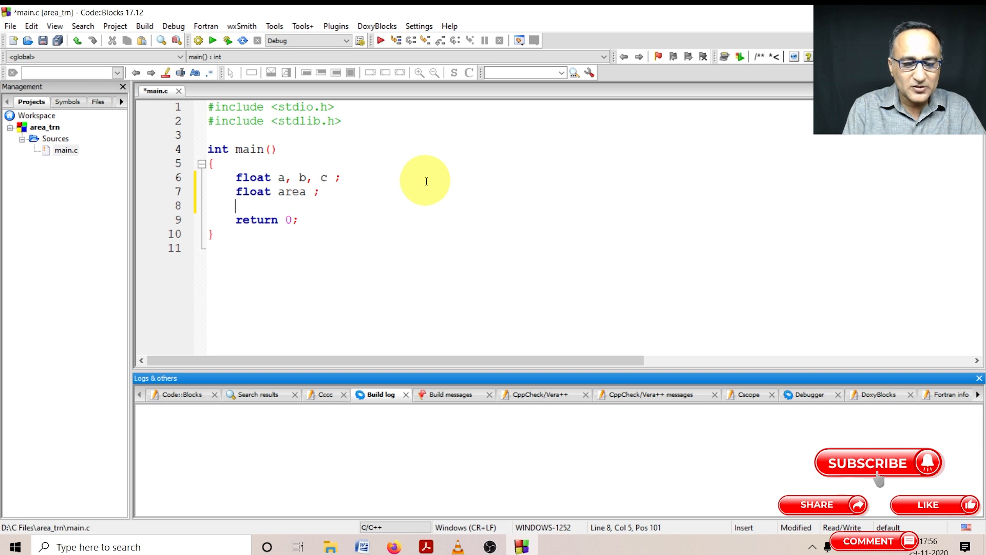
{"action": "type", "text": "float s "}
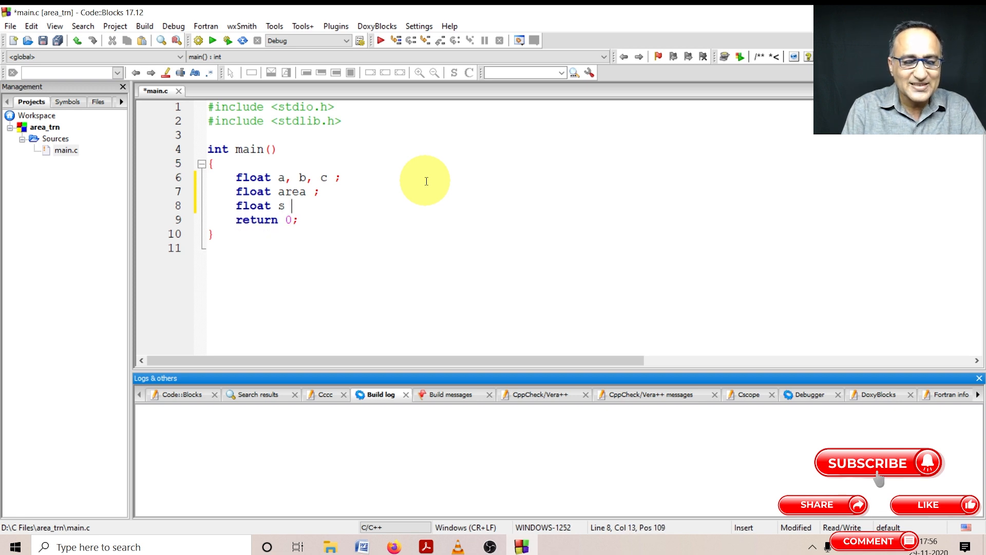
{"action": "type", "text": ";"}
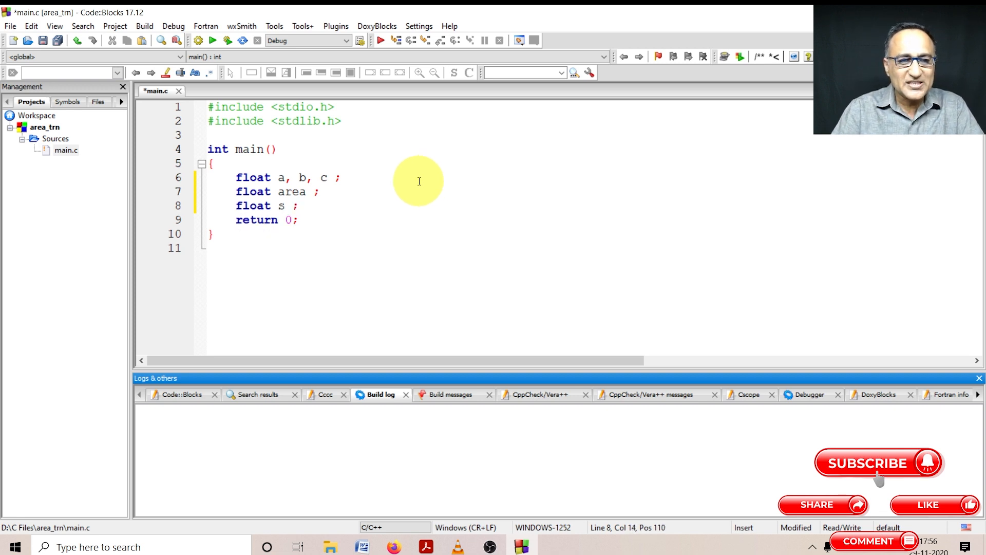
{"action": "left_click", "coordinate": [314, 192]}
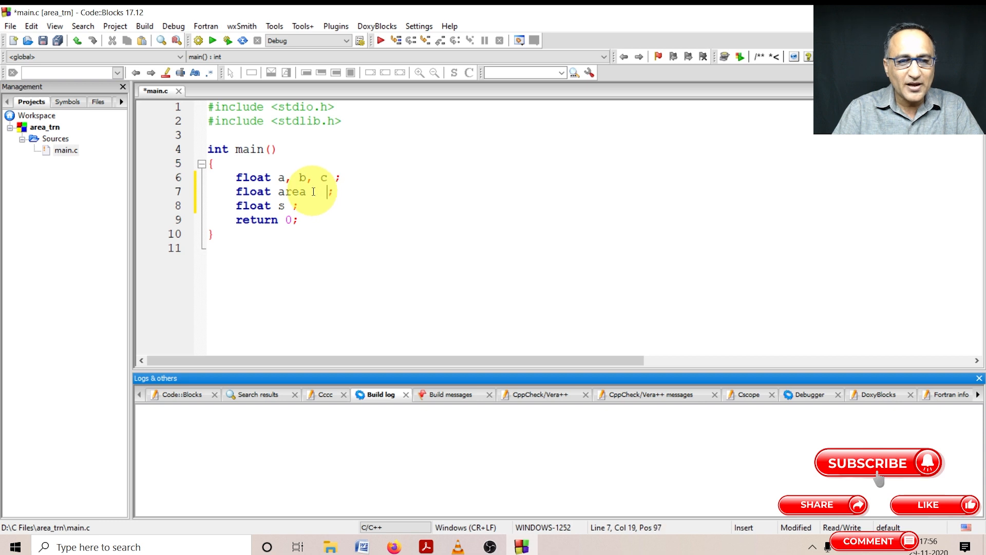
{"action": "left_click", "coordinate": [293, 206]}
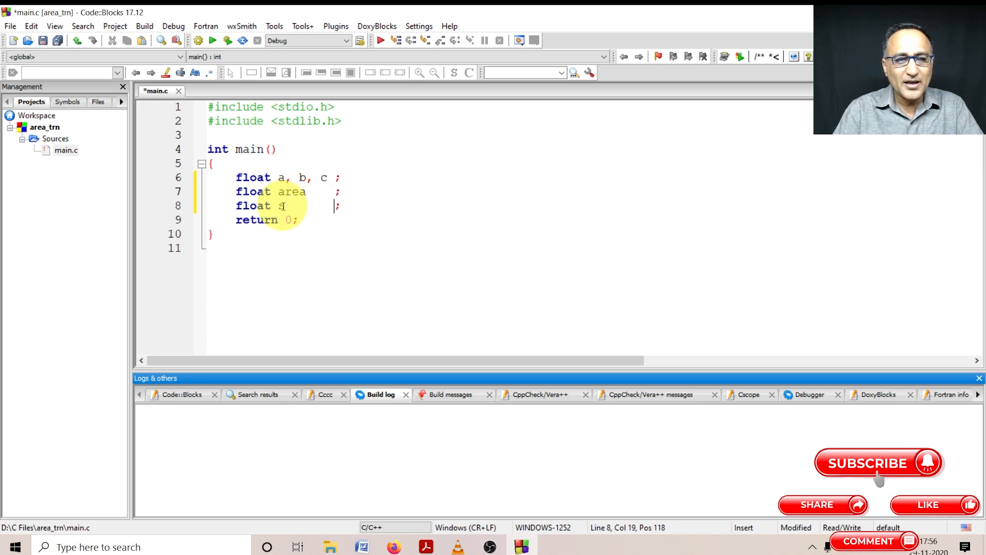
{"action": "left_click", "coordinate": [345, 208]}
{"action": "key", "text": "Return"}
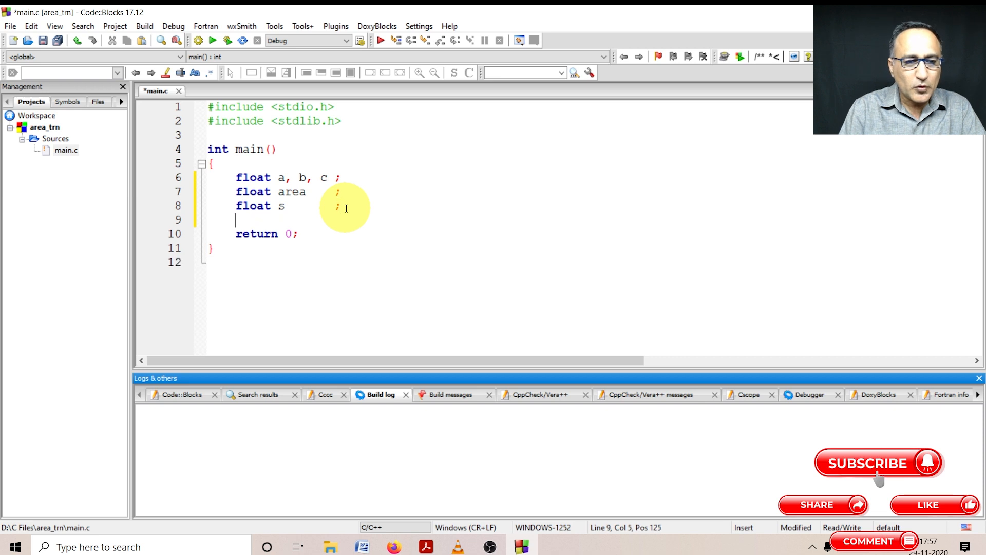
Add a printf prompt for three sides and scanf("%f%f%f", &a, &b, &c); below it
{"action": "key", "text": "Return"}
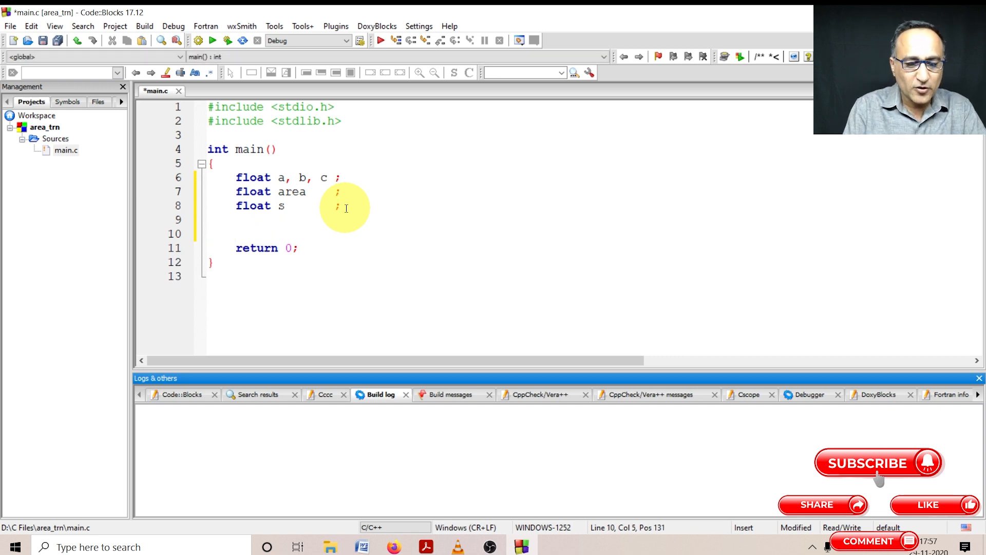
{"action": "type", "text": "printf("}
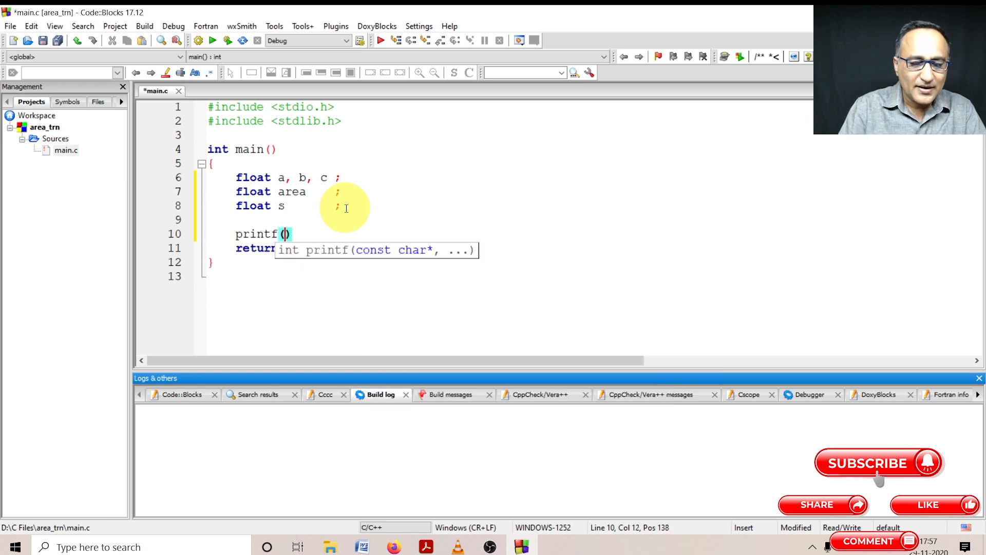
{"action": "type", "text": "\"Enter the "}
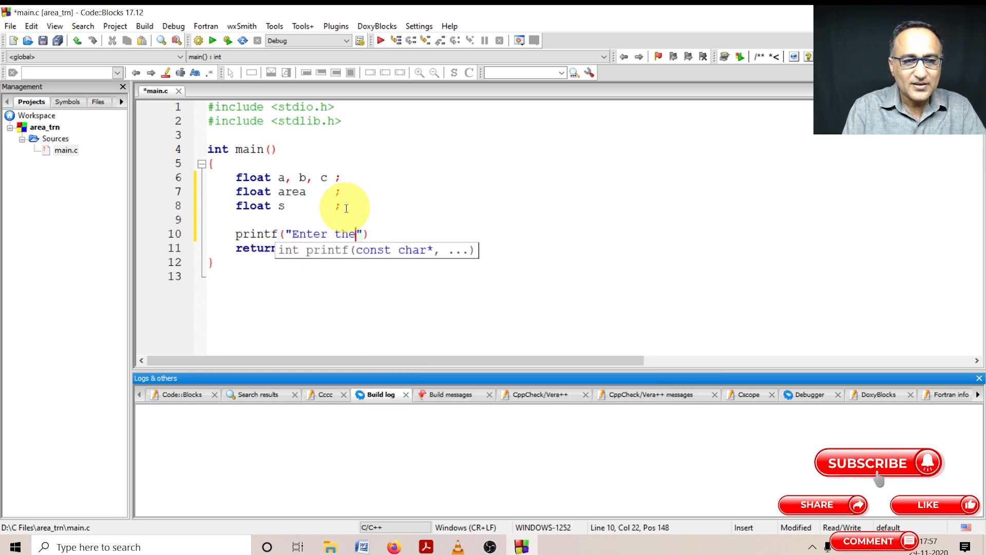
{"action": "type", "text": "value of th"}
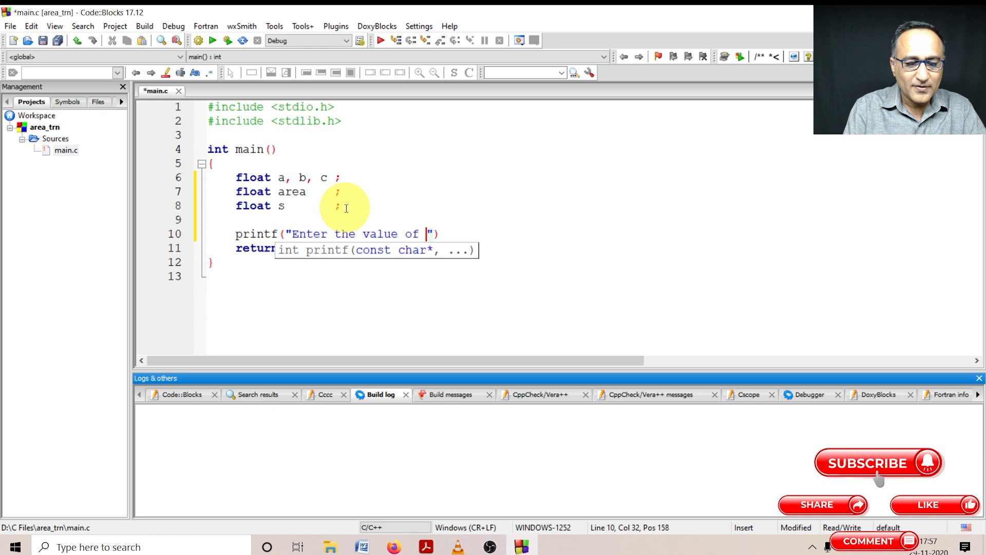
{"action": "type", "text": "ree s"}
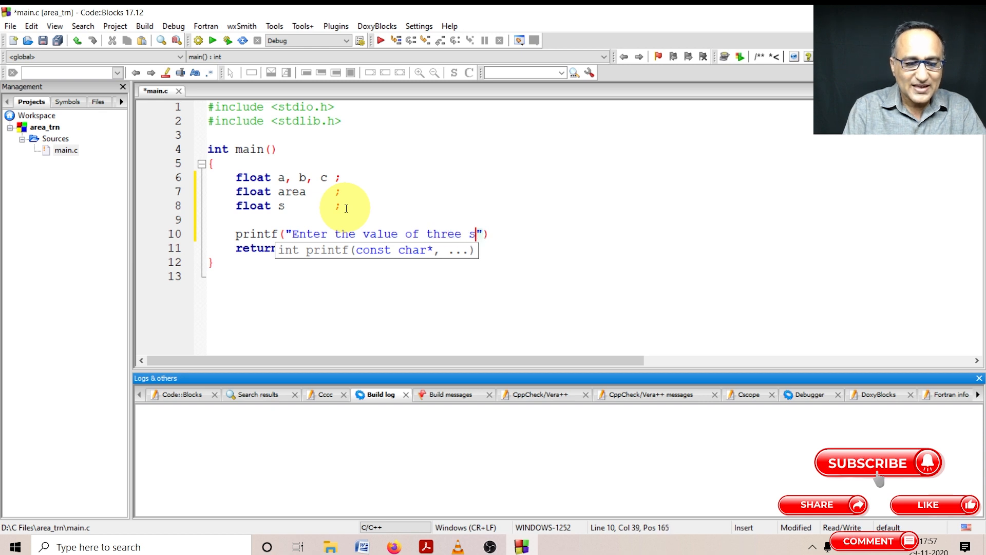
{"action": "type", "text": "ides \\n"}
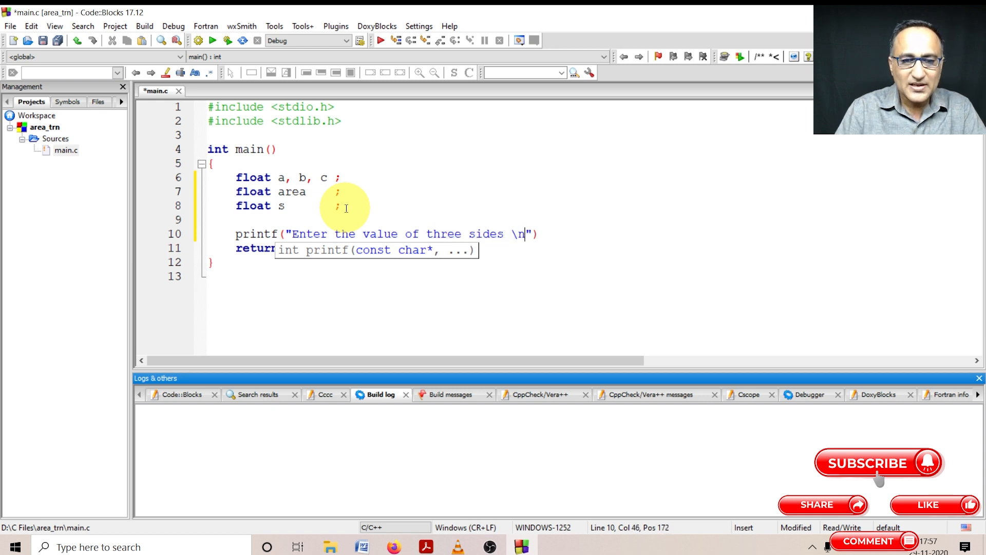
{"action": "left_click", "coordinate": [560, 238]}
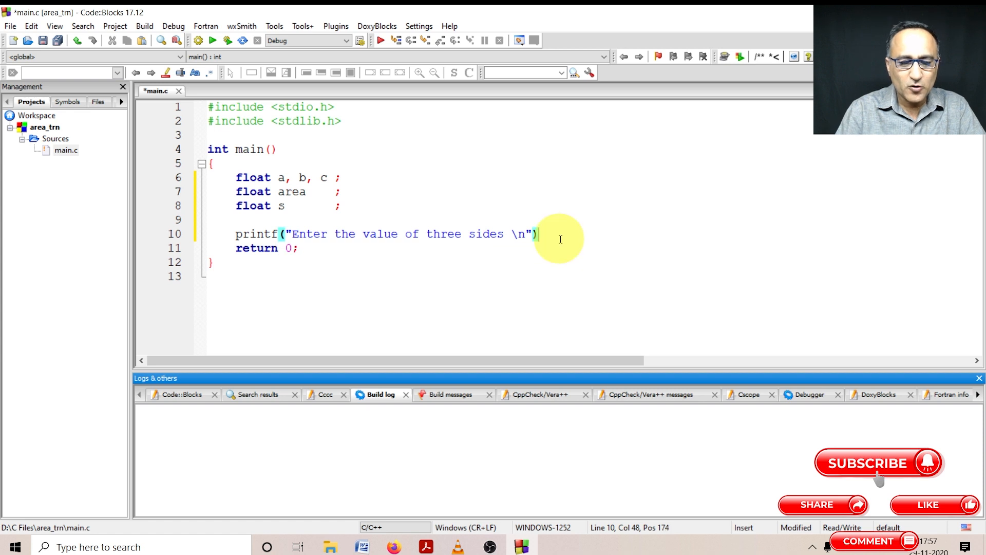
{"action": "type", "text": ";"}
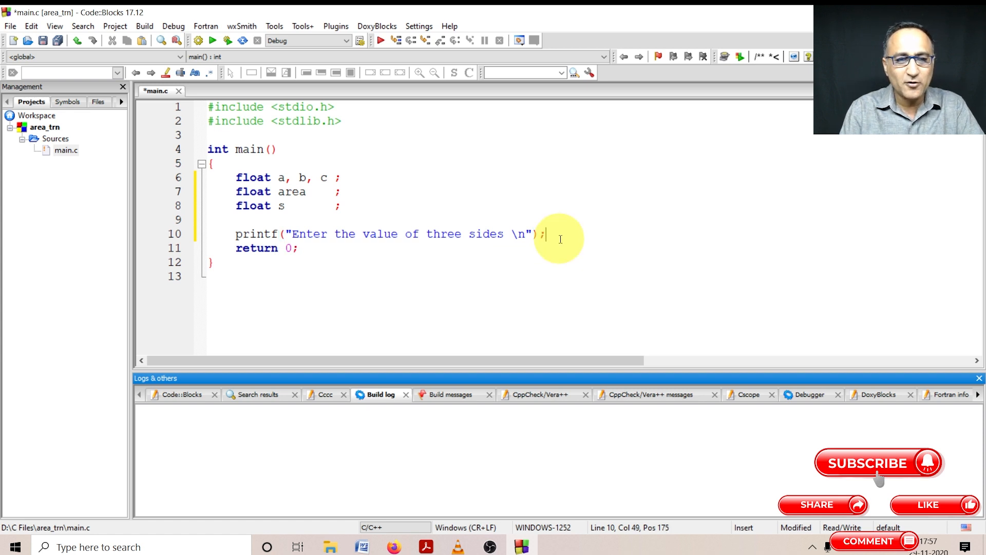
{"action": "key", "text": "Return"}
{"action": "type", "text": "scanf"}
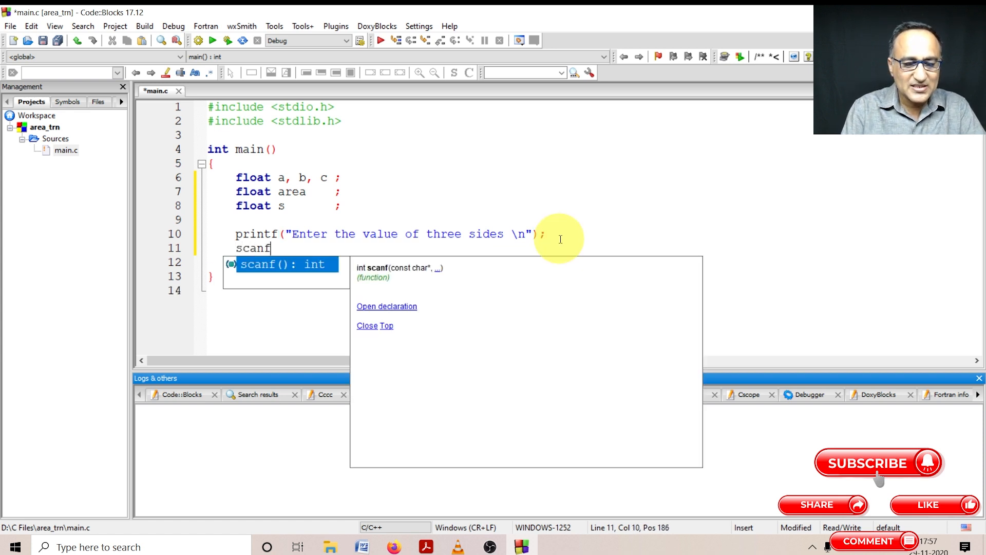
{"action": "type", "text": "(\"%"}
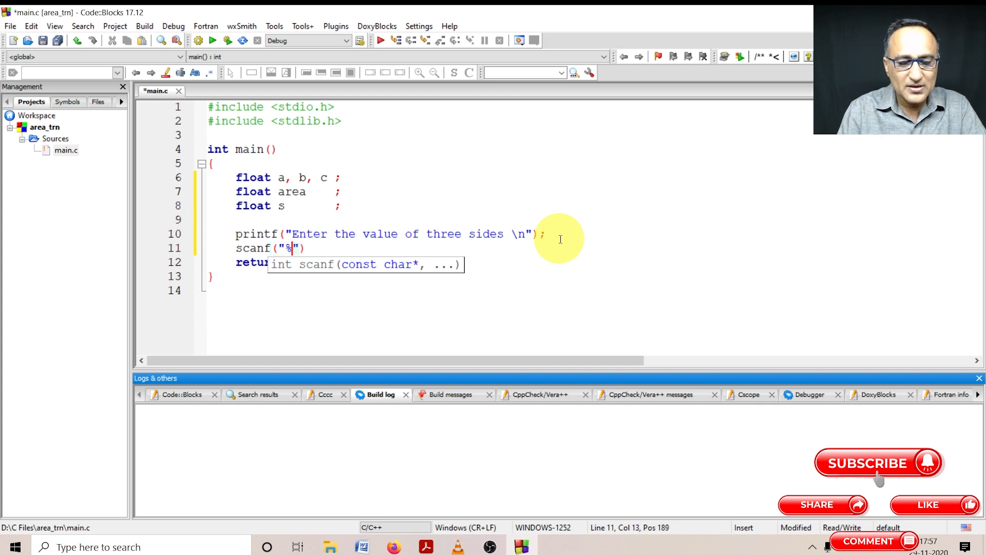
{"action": "type", "text": "f"}
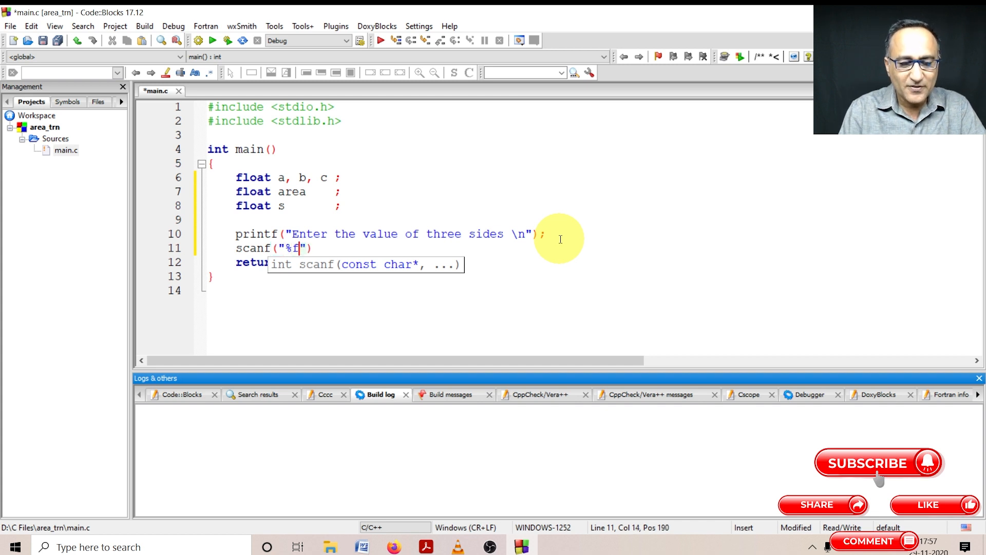
{"action": "type", "text": "%f%f"}
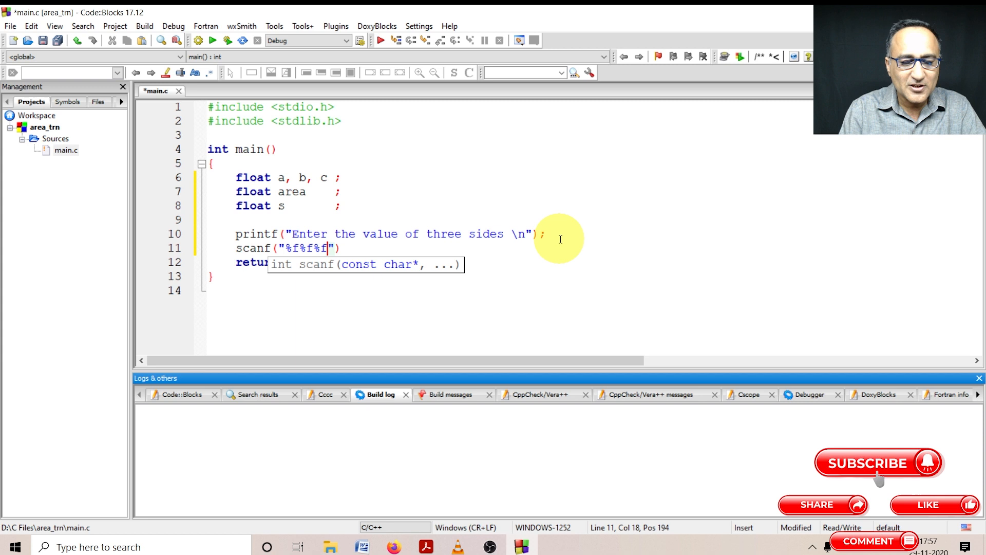
{"action": "type", "text": "\","}
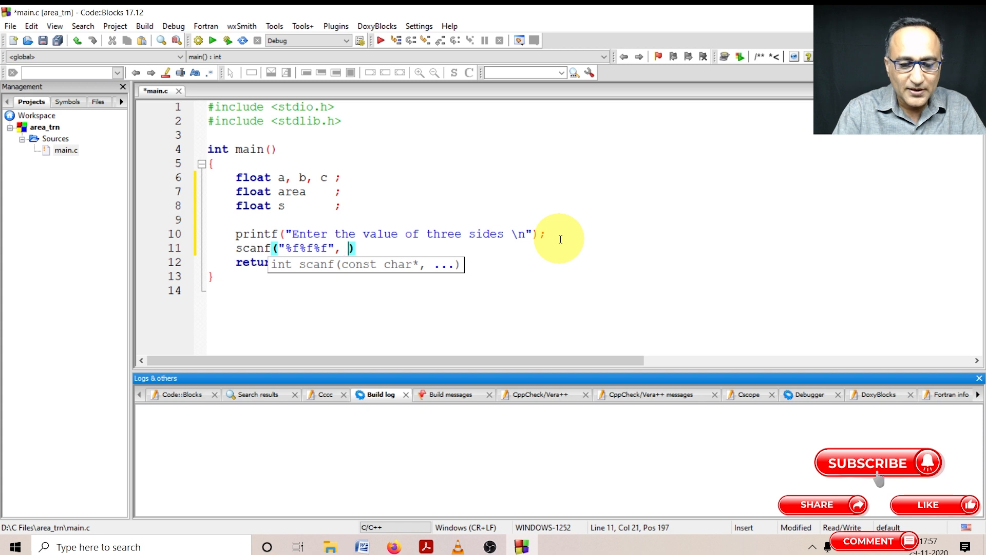
{"action": "type", "text": " &a, "}
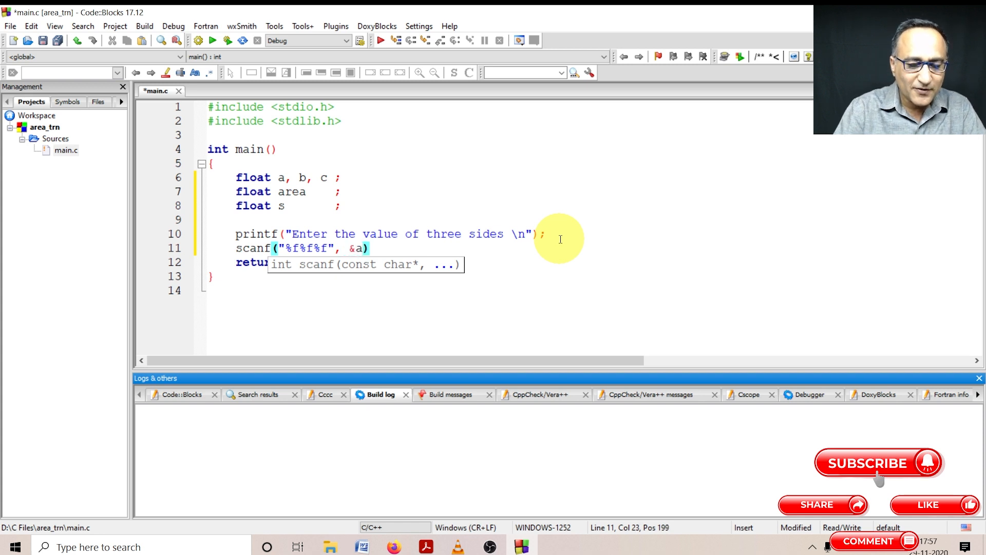
{"action": "type", "text": "&b"}
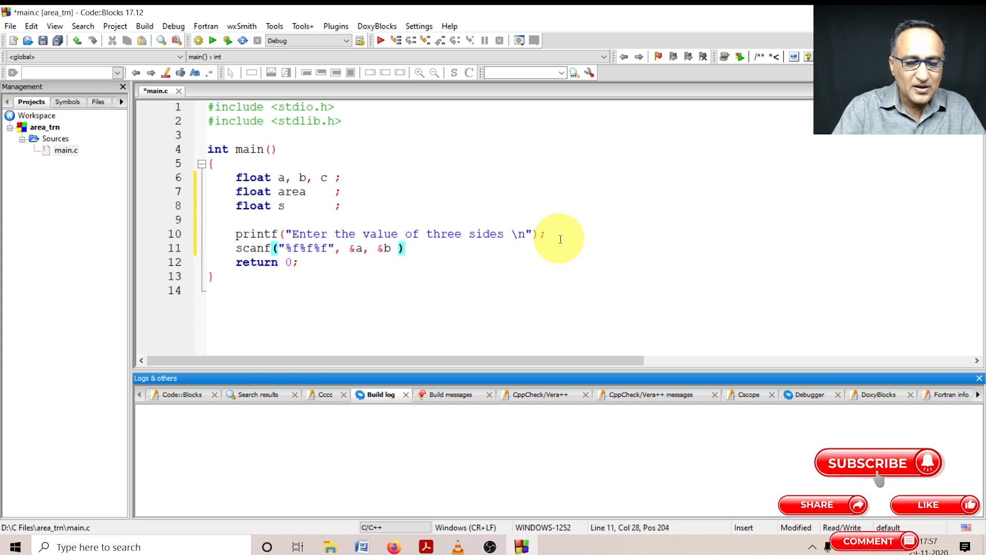
{"action": "key", "text": "BackSpace"}
{"action": "type", "text": ", &"}
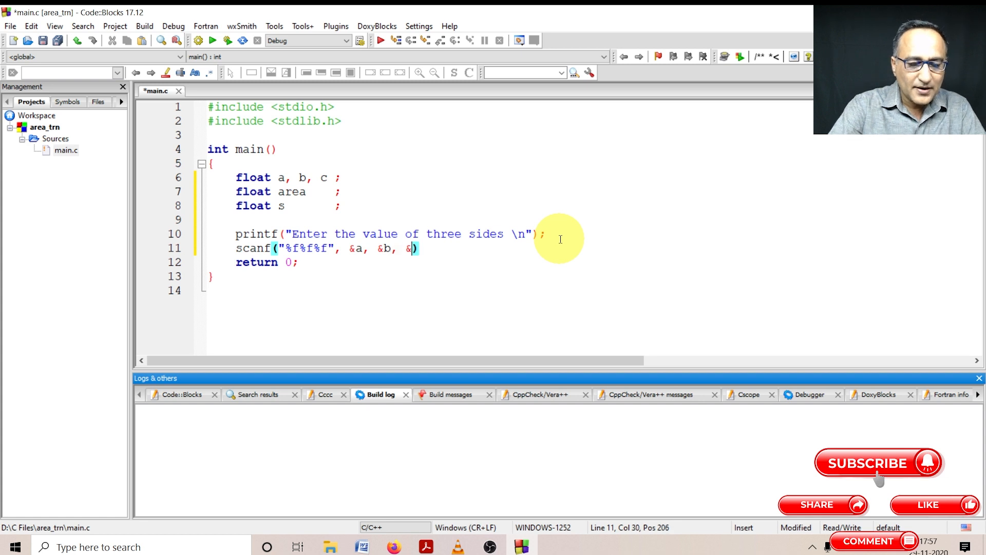
{"action": "type", "text": "c)"}
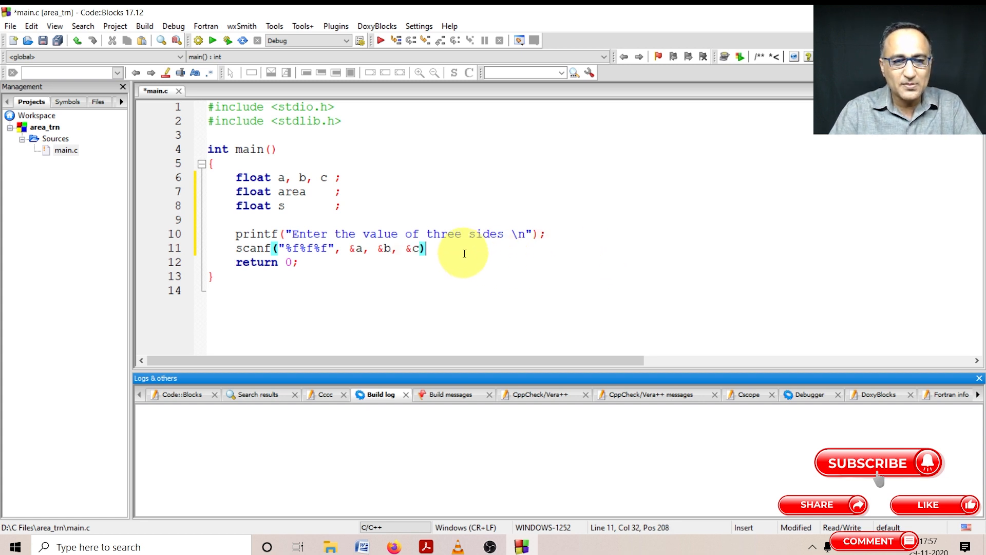
{"action": "type", "text": ";"}
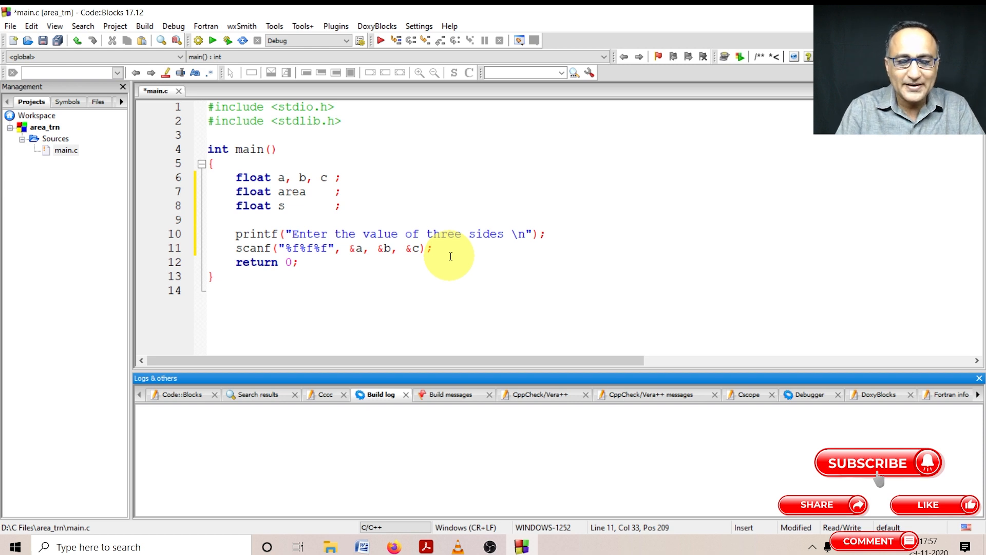
Write the semi-perimeter line s (a + b + c)/ 2.0; below the scanf
{"action": "key", "text": "Return"}
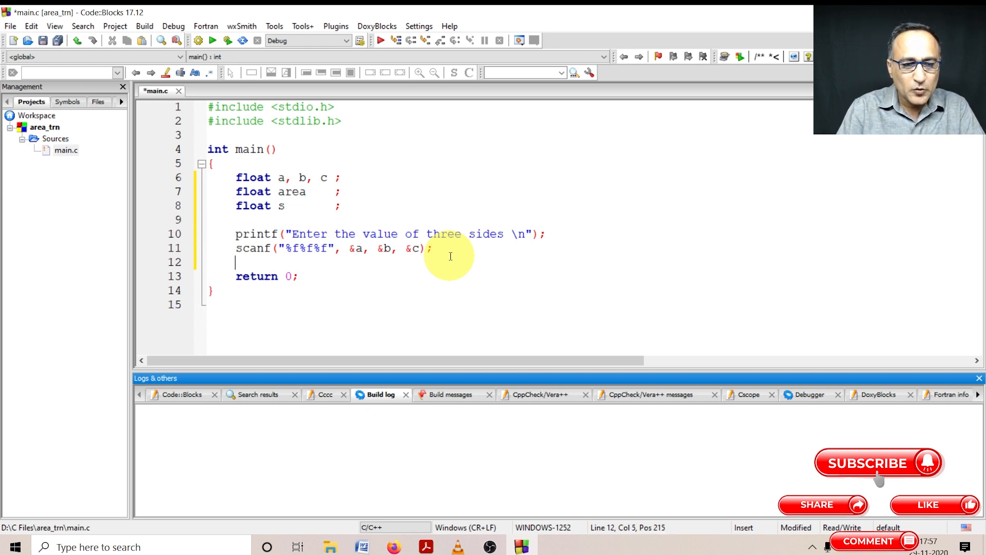
{"action": "key", "text": "Return"}
{"action": "type", "text": "s "}
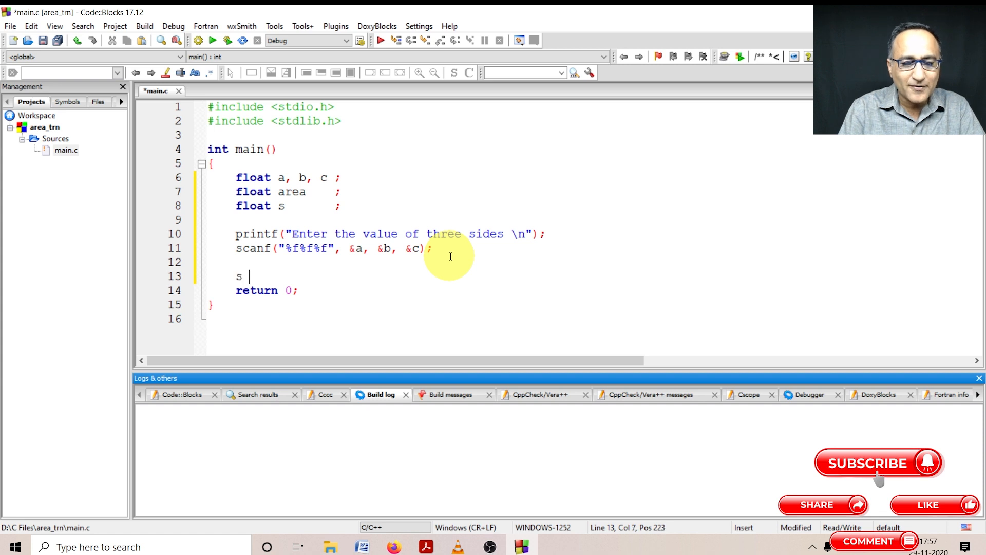
{"action": "type", "text": "("}
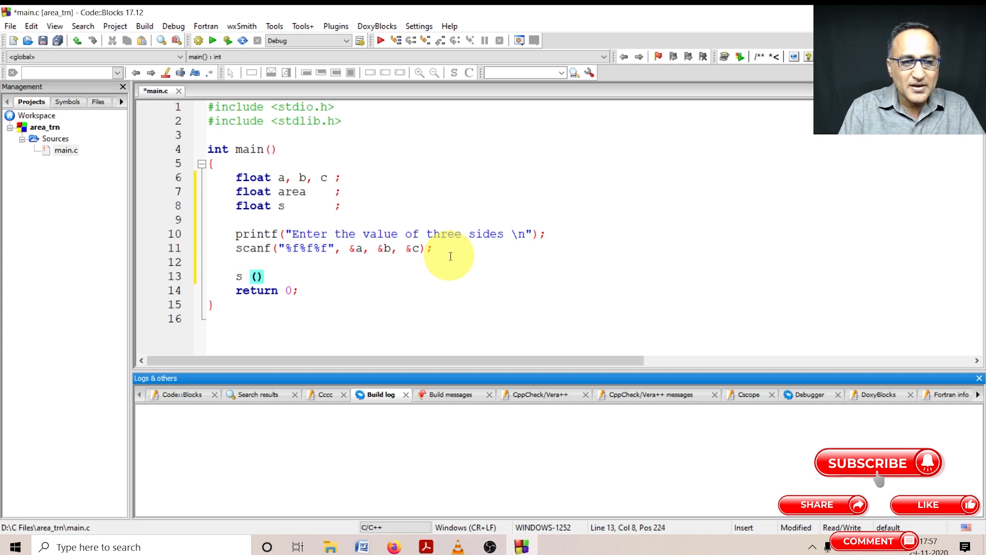
{"action": "type", "text": "a "}
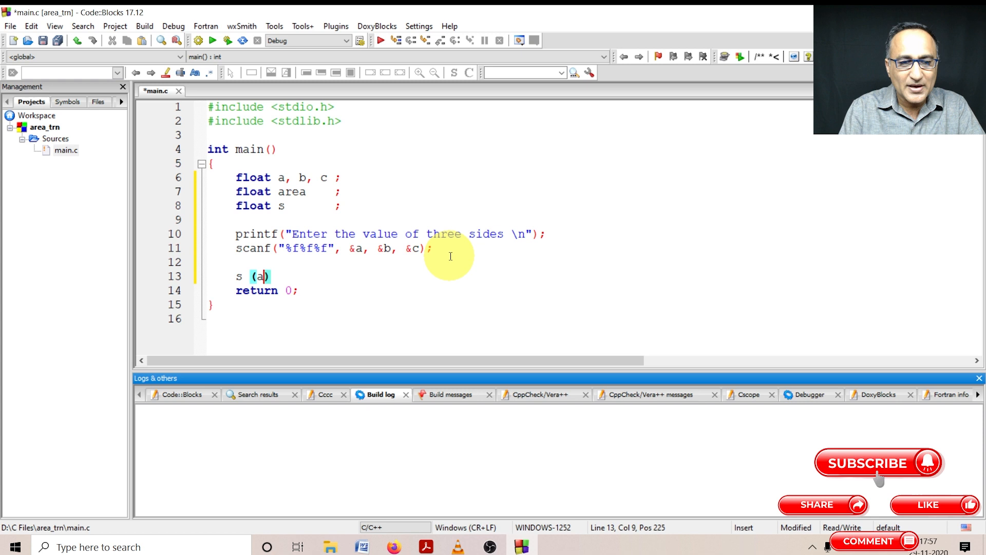
{"action": "type", "text": "+ "}
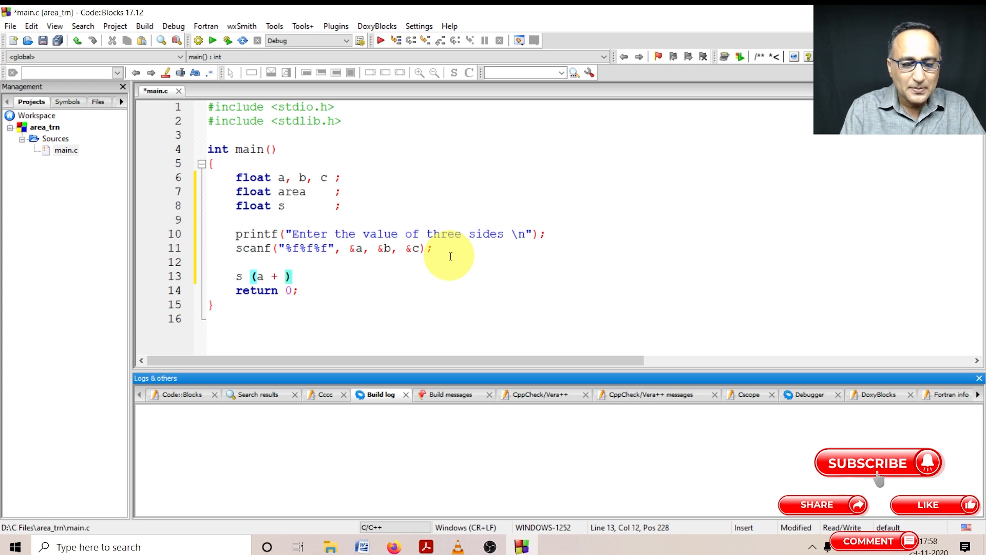
{"action": "type", "text": "b + c"}
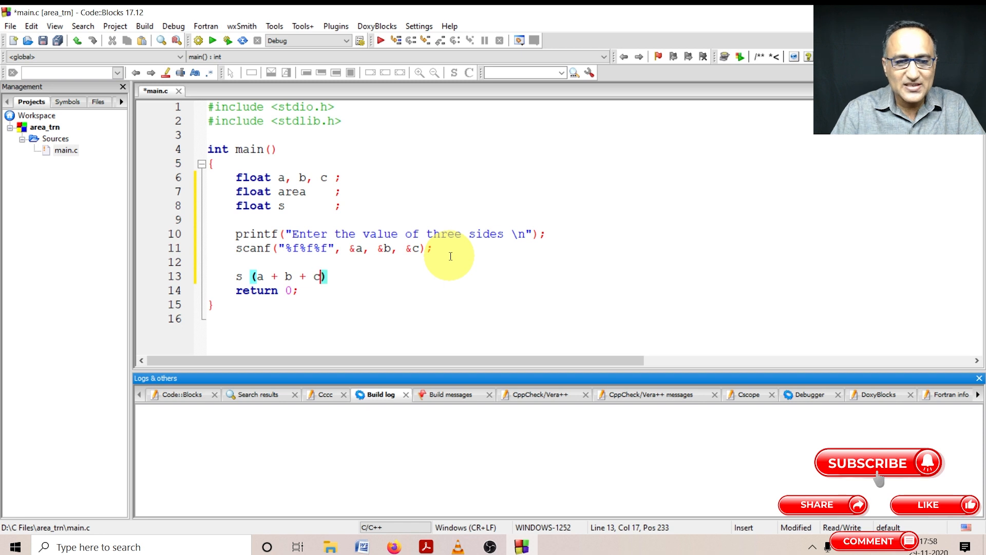
{"action": "left_click", "coordinate": [368, 282]}
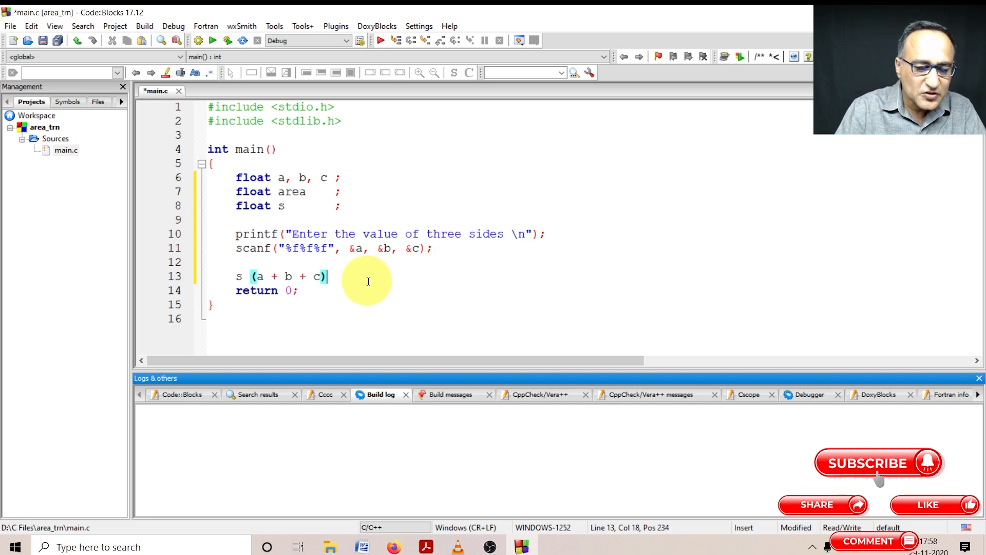
{"action": "type", "text": "/ 2"}
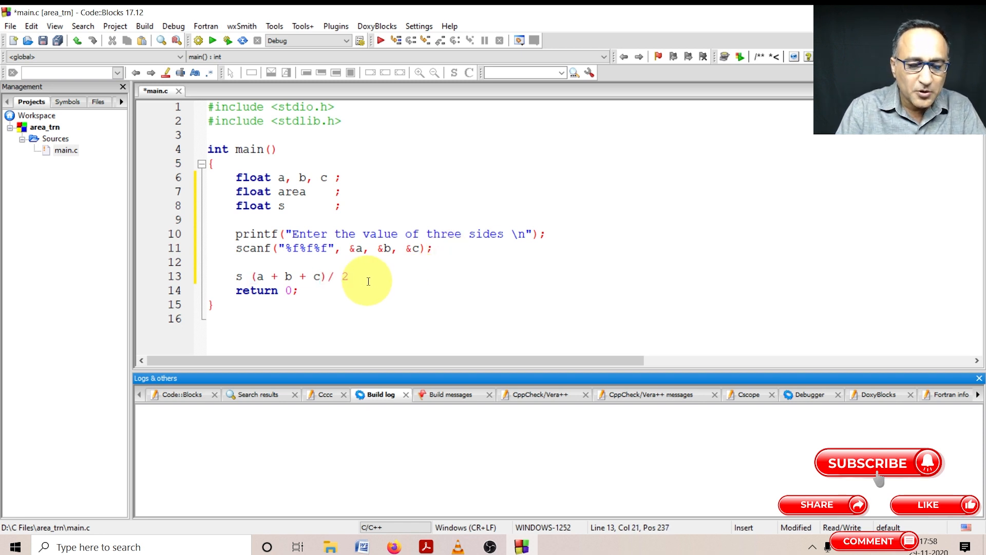
{"action": "type", "text": ".0 ;"}
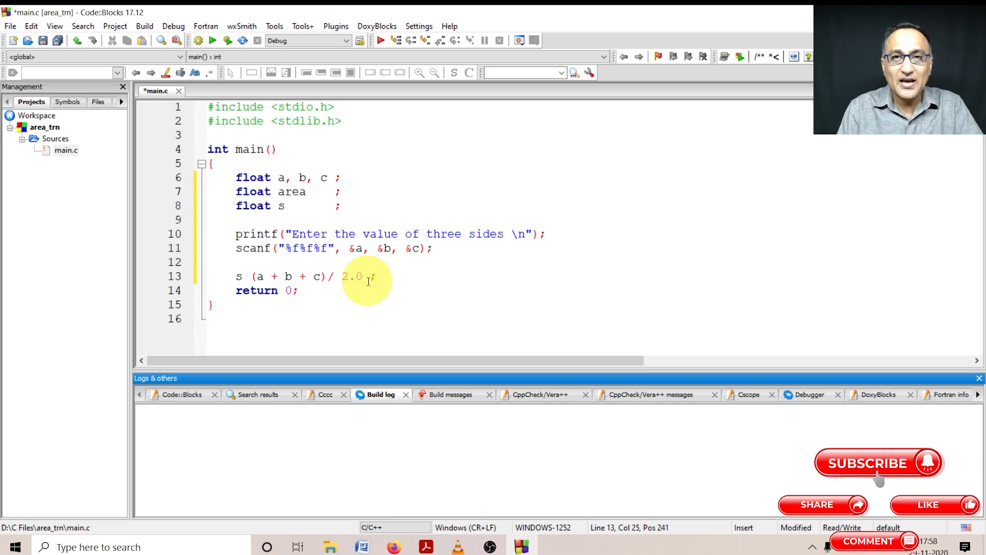
Start line 14 as area = sqrt() below the semi-perimeter line
{"action": "key", "text": "Return"}
{"action": "type", "text": "a"}
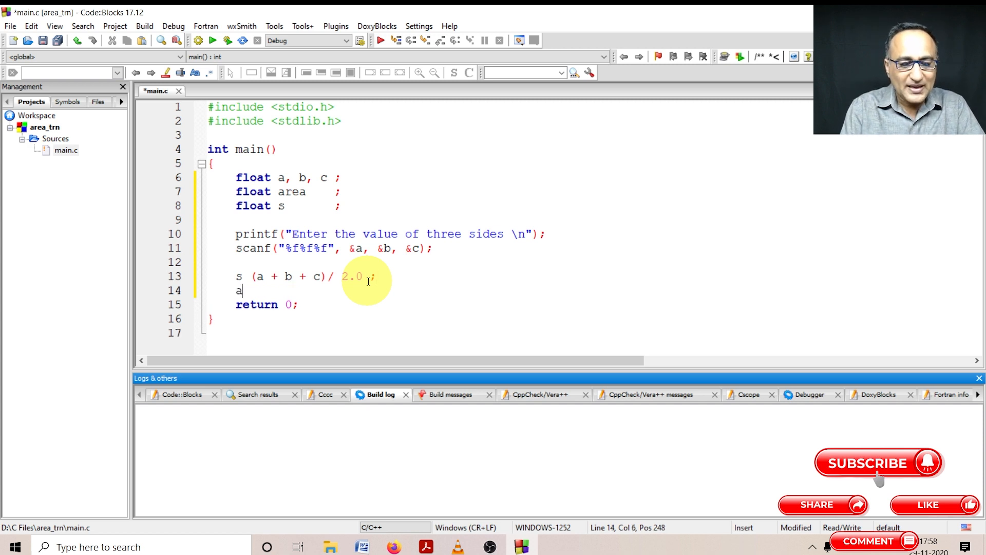
{"action": "type", "text": "rea = sq"}
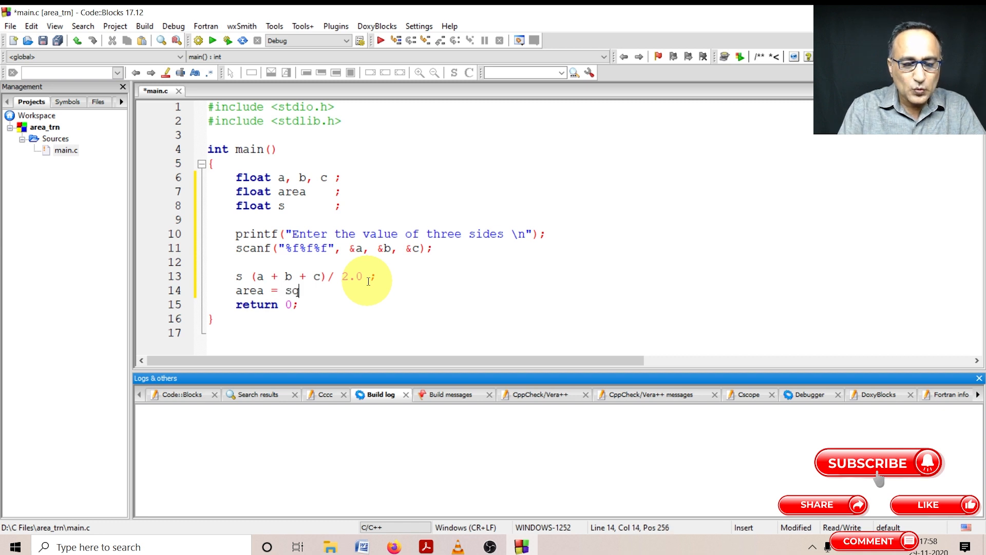
{"action": "type", "text": "rt("}
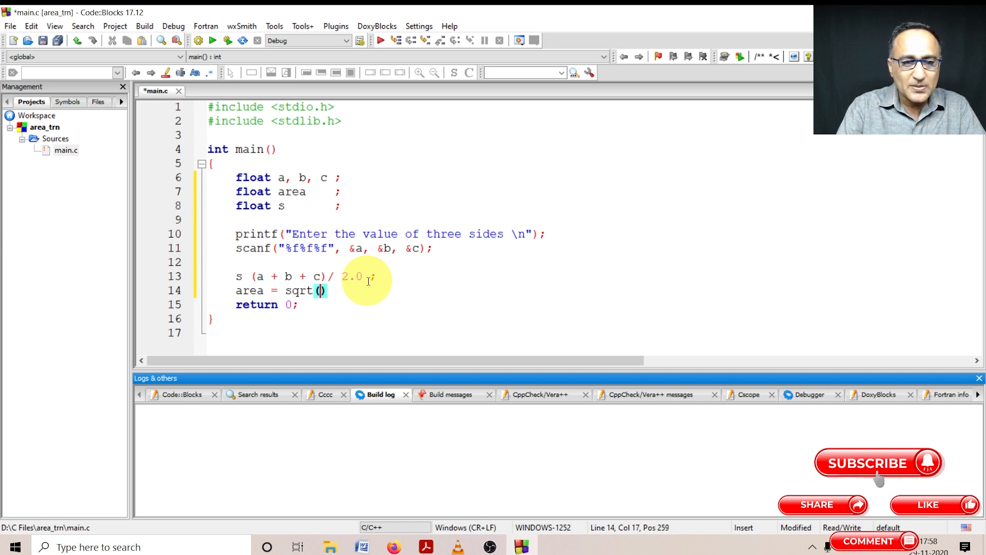
{"action": "key", "text": "Right"}
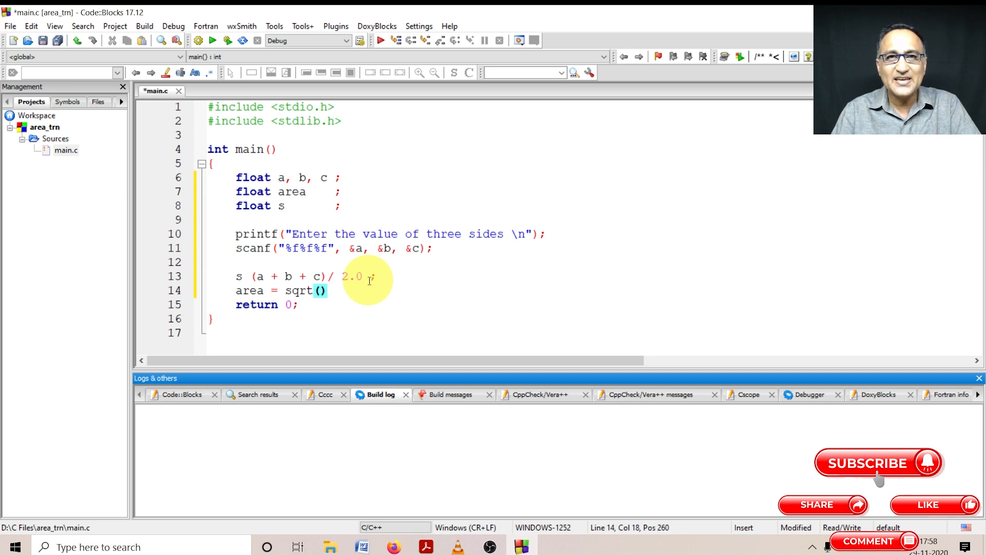
Add #include <math.h> on line 3 under the existing includes
{"action": "left_click", "coordinate": [355, 120]}
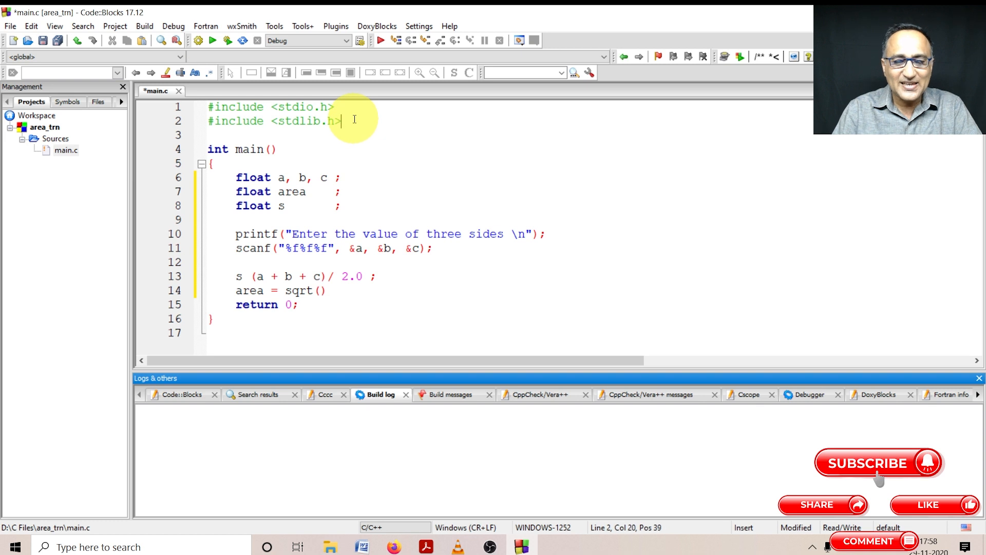
{"action": "key", "text": "Return"}
{"action": "type", "text": "#"}
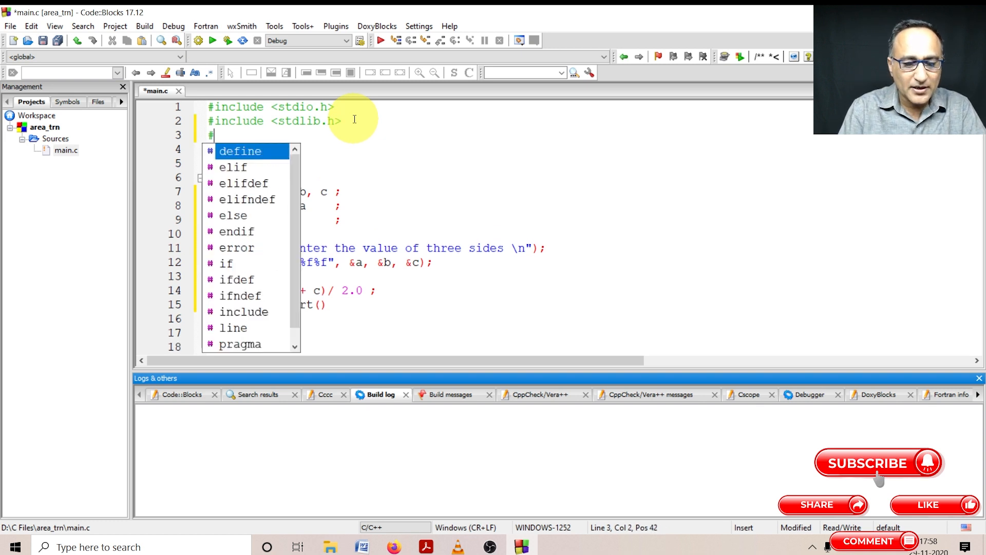
{"action": "type", "text": "include "}
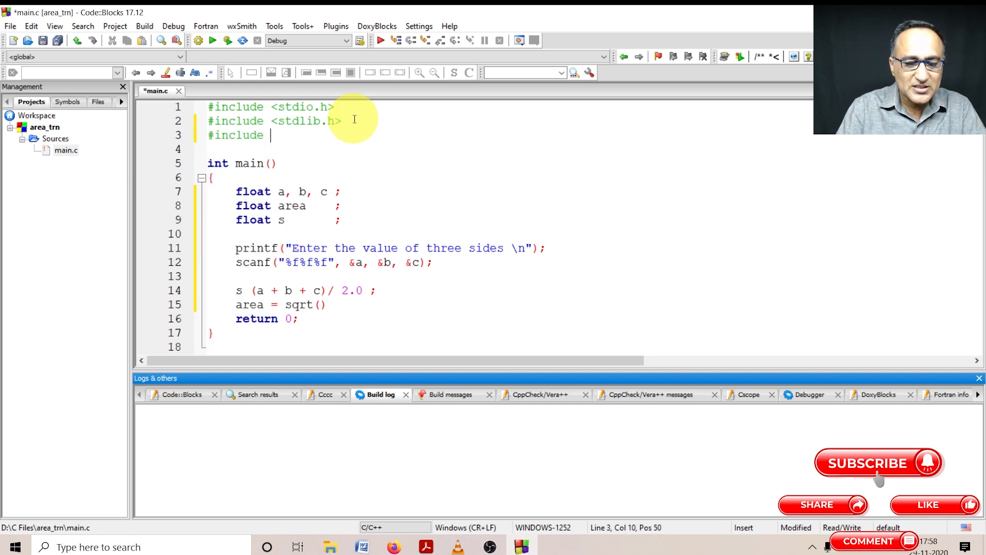
{"action": "type", "text": "<math"}
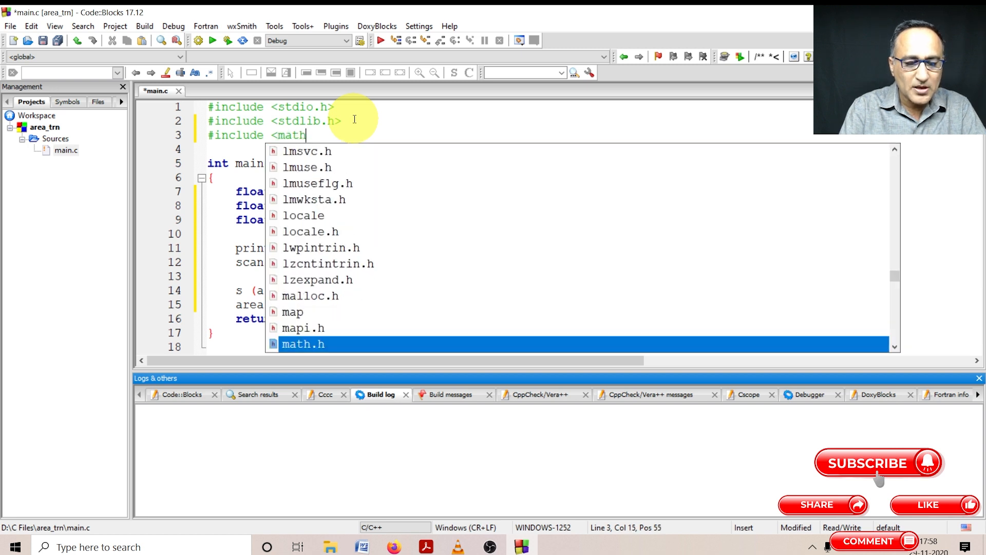
{"action": "type", "text": ".h>"}
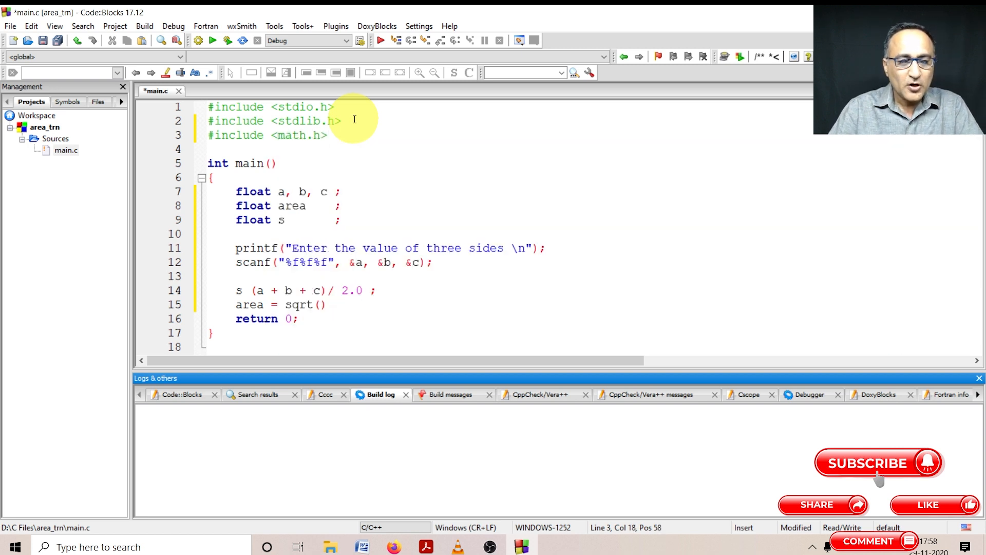
Fill the call as area = sqrt(s*(s-a)*(s-b)*(s-c)); with a closing semicolon
{"action": "left_click", "coordinate": [320, 305]}
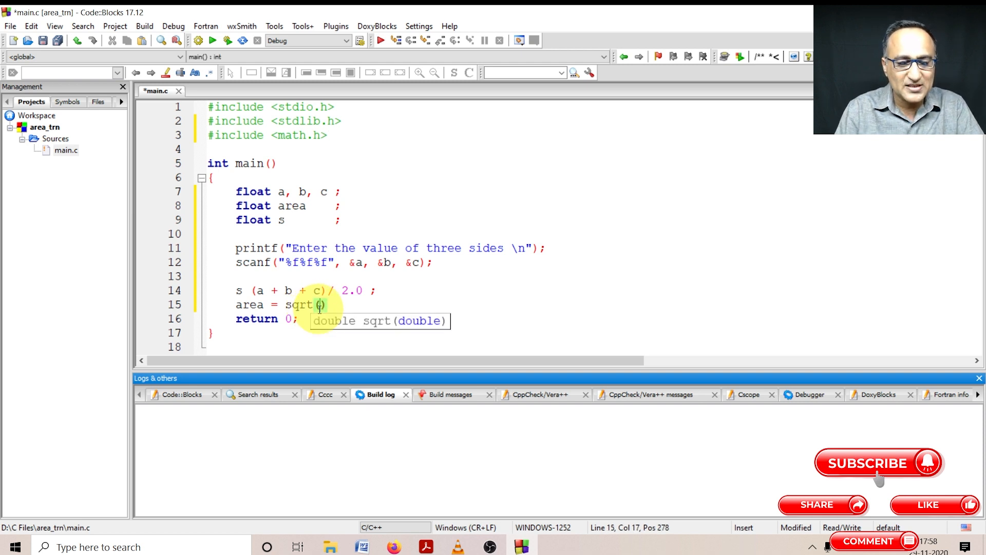
{"action": "type", "text": "s"}
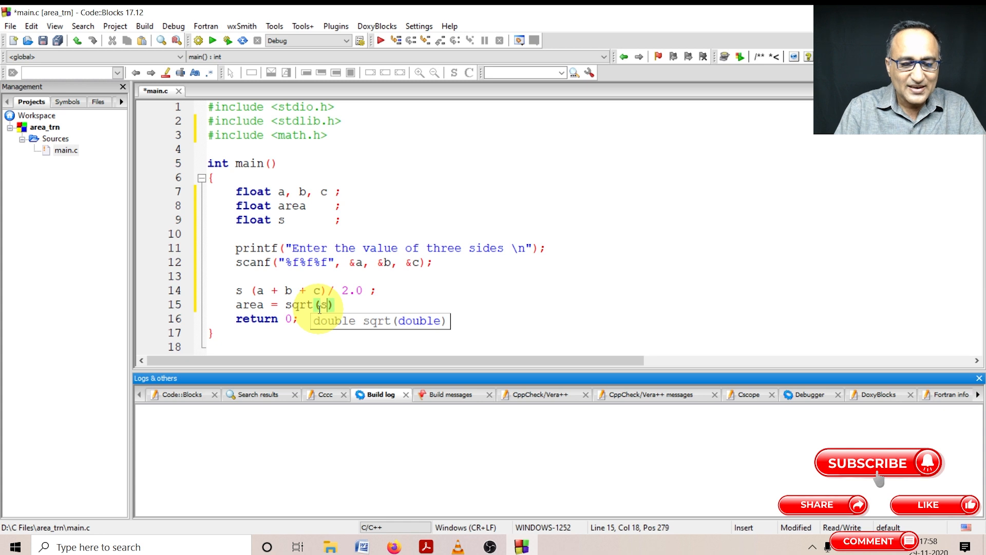
{"action": "type", "text": "*("}
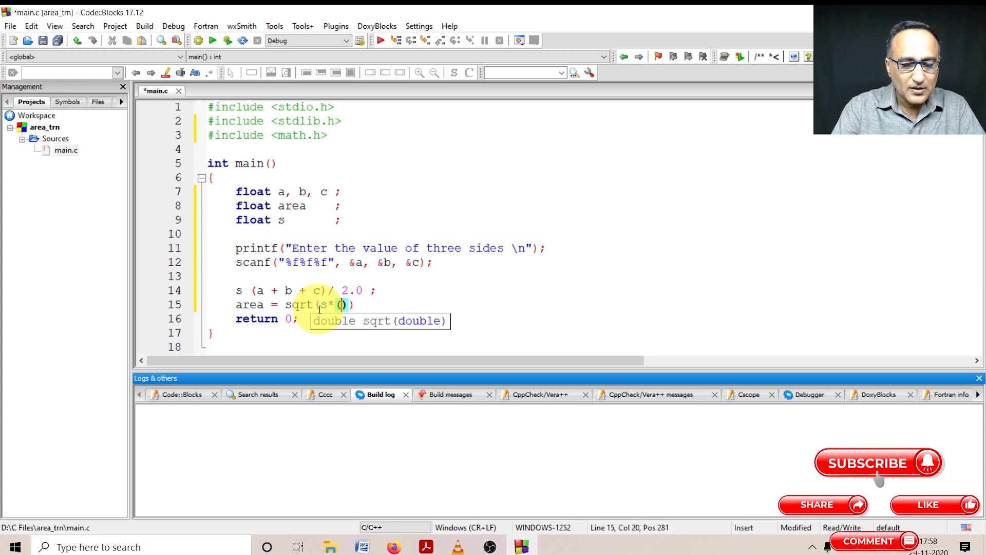
{"action": "type", "text": "s-a"}
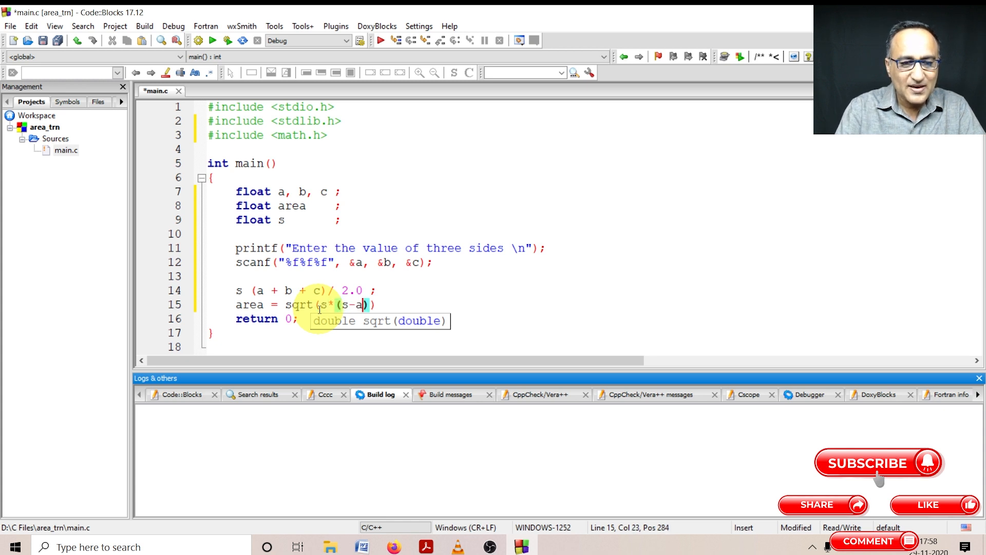
{"action": "type", "text": ")*"}
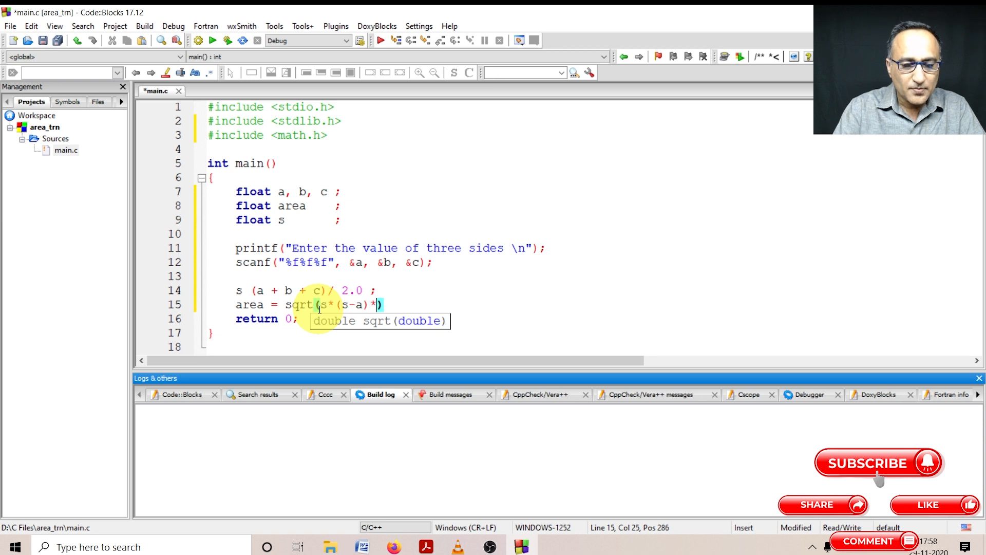
{"action": "type", "text": "("}
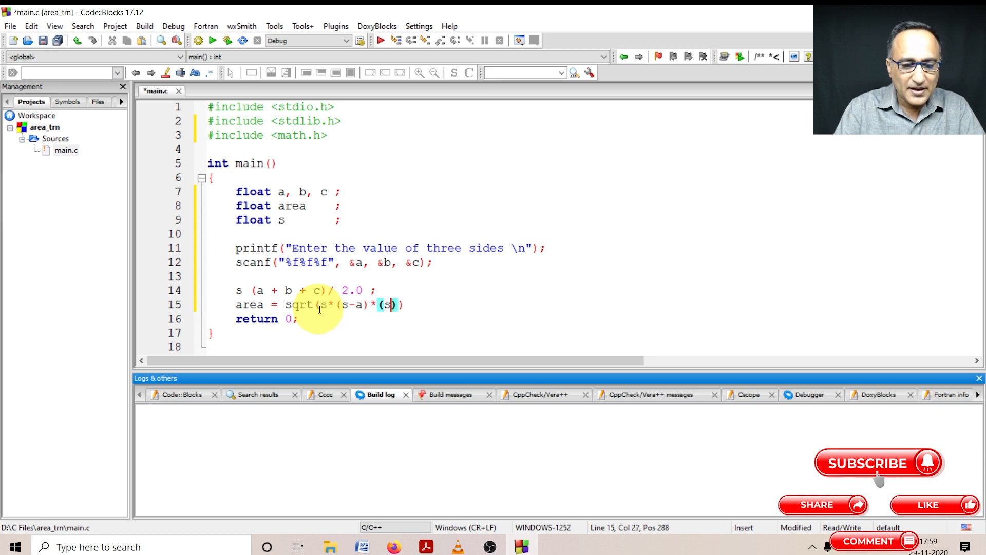
{"action": "type", "text": "s-b"}
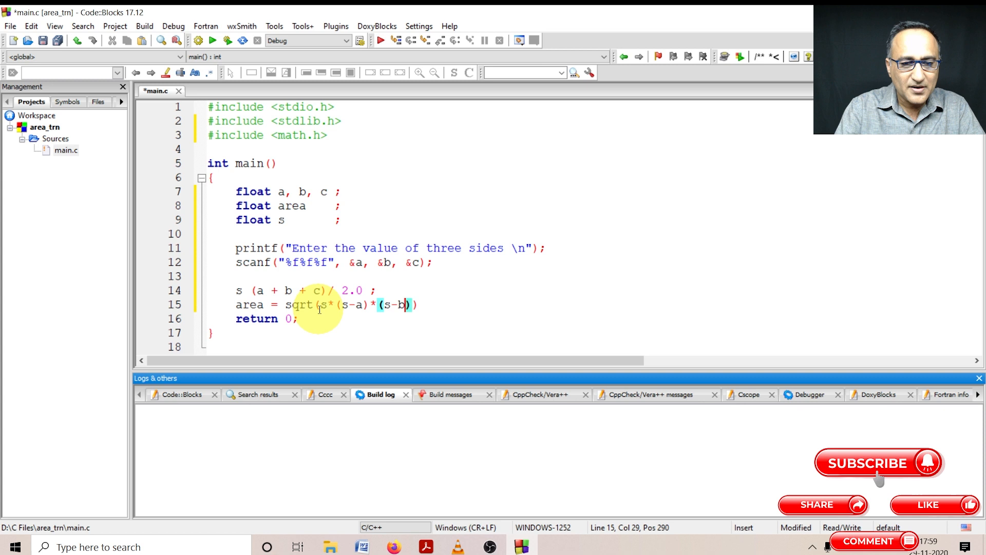
{"action": "type", "text": ")"}
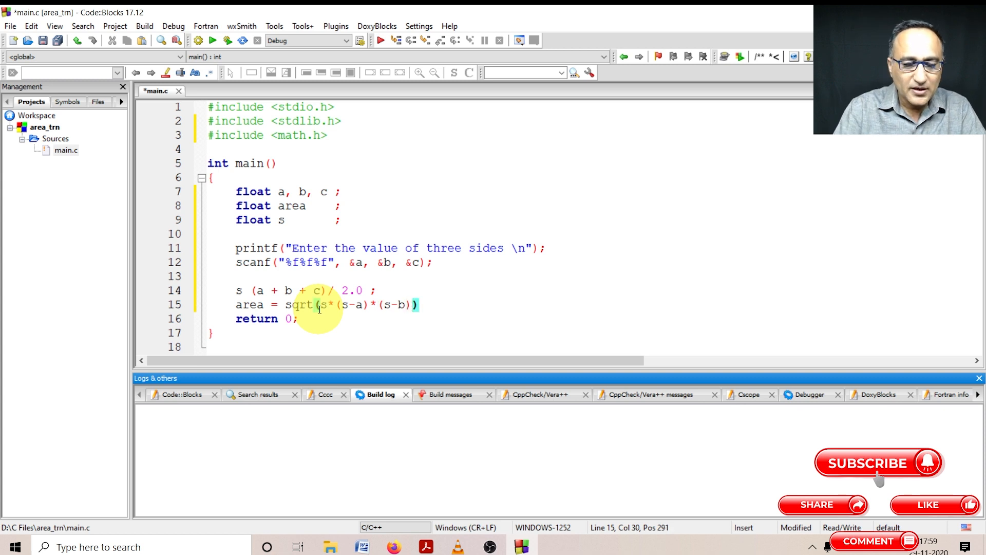
{"action": "type", "text": "*("}
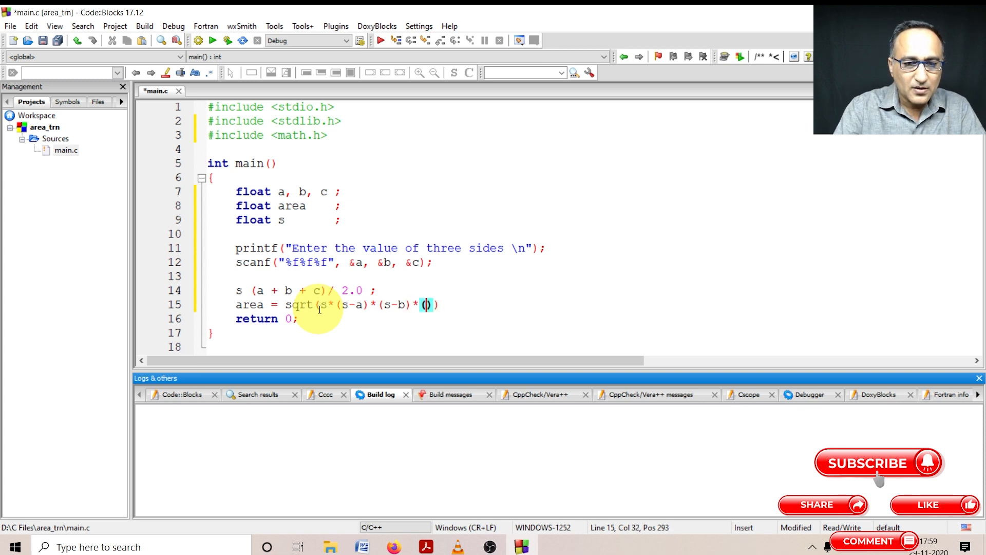
{"action": "type", "text": "s"}
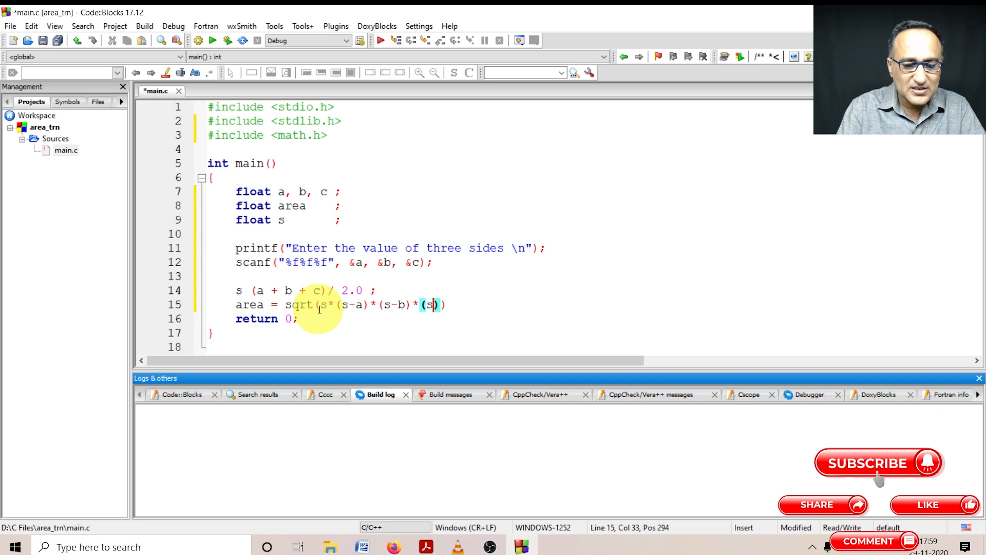
{"action": "type", "text": "-c"}
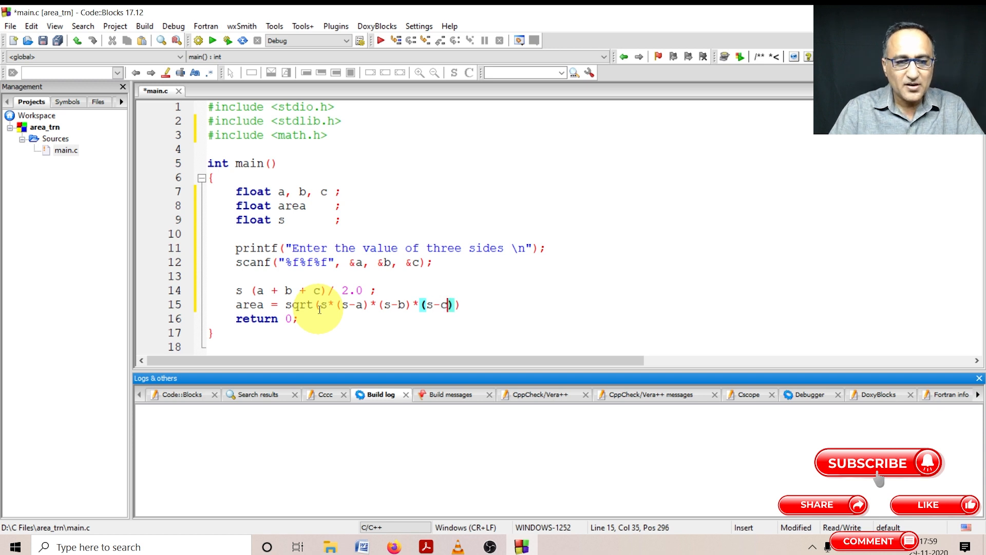
{"action": "left_click", "coordinate": [479, 305]}
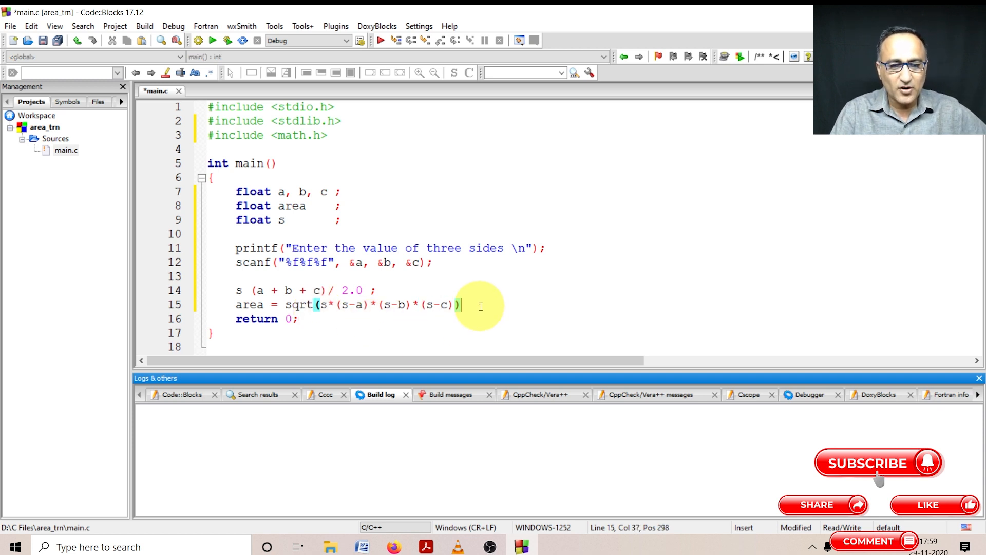
{"action": "type", "text": ";"}
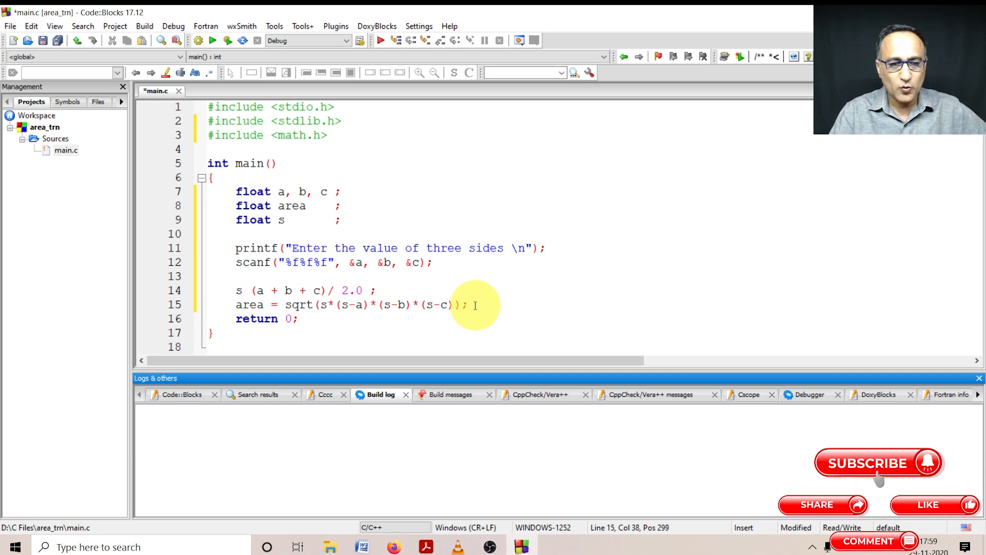
Add spaces around the minus and multiplication operators in (s - a), *, (s - b)
{"action": "left_click", "coordinate": [330, 304]}
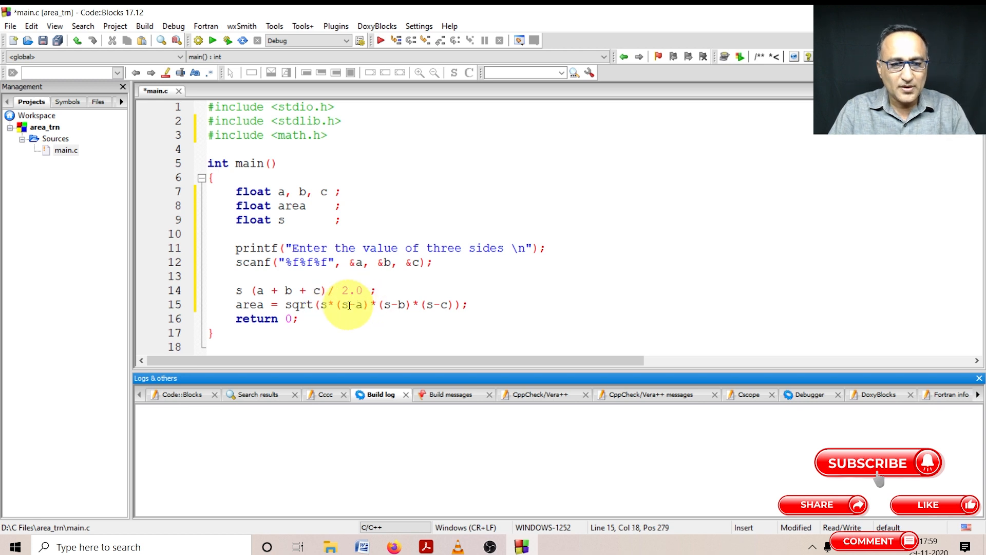
{"action": "key", "text": "Right"}
{"action": "key", "text": "Right"}
{"action": "key", "text": "Right"}
{"action": "key", "text": "Right"}
{"action": "key", "text": "Right"}
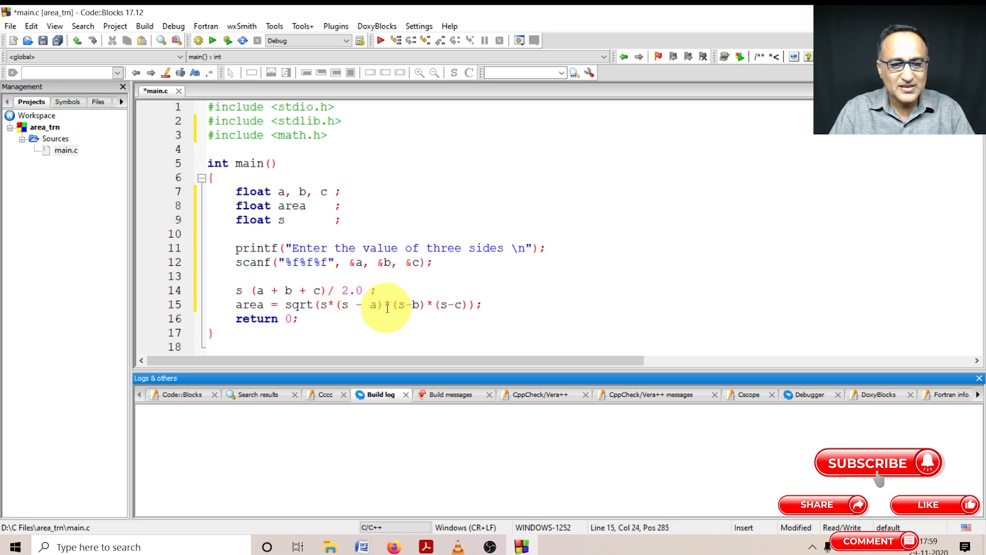
{"action": "key", "text": "Right"}
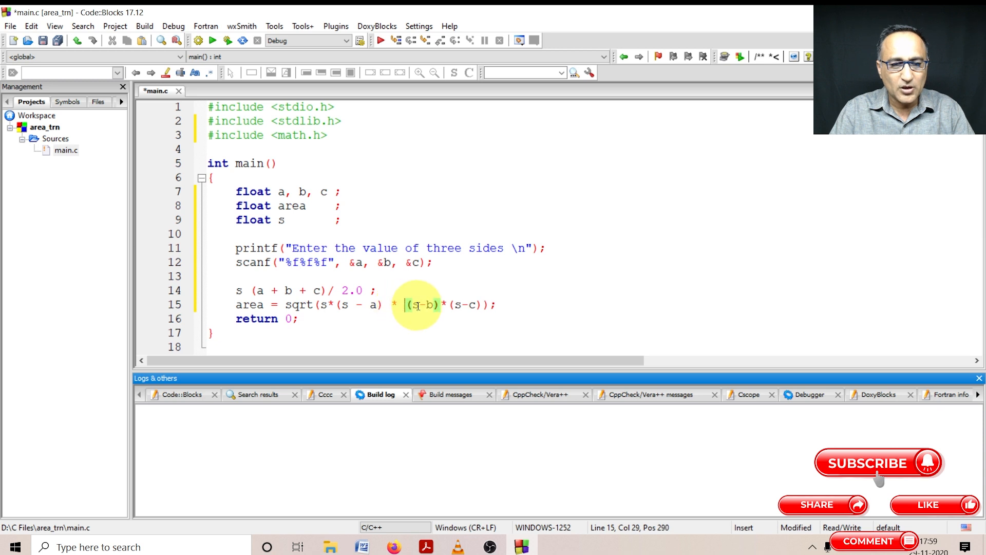
{"action": "key", "text": "Right"}
{"action": "key", "text": "Right"}
{"action": "key", "text": "Right"}
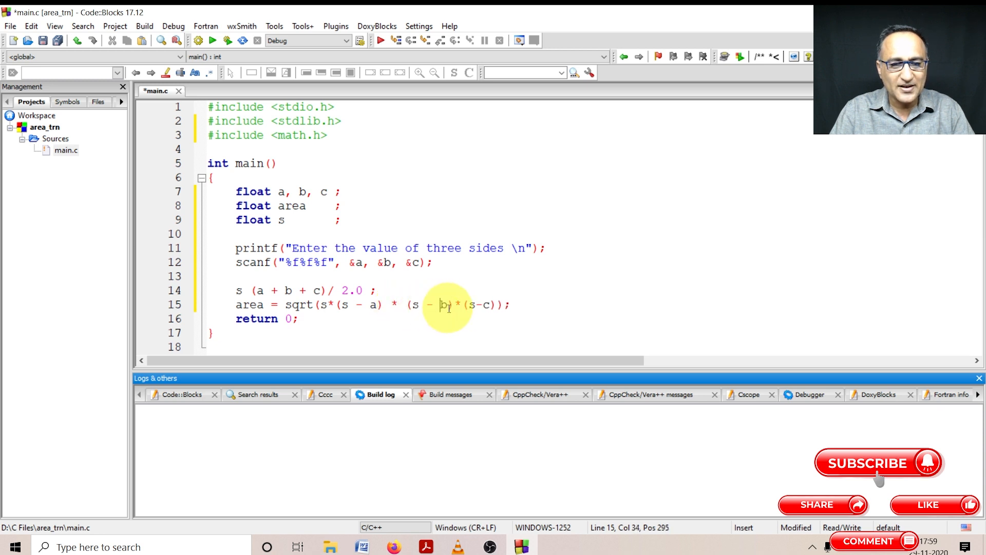
{"action": "key", "text": "Right"}
{"action": "key", "text": "Right"}
{"action": "key", "text": "Right"}
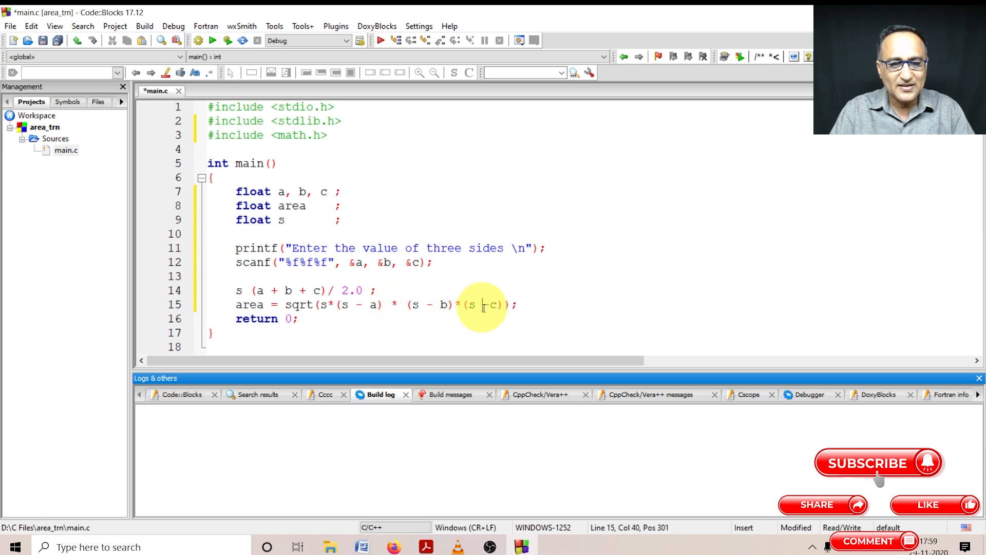
{"action": "key", "text": "Right"}
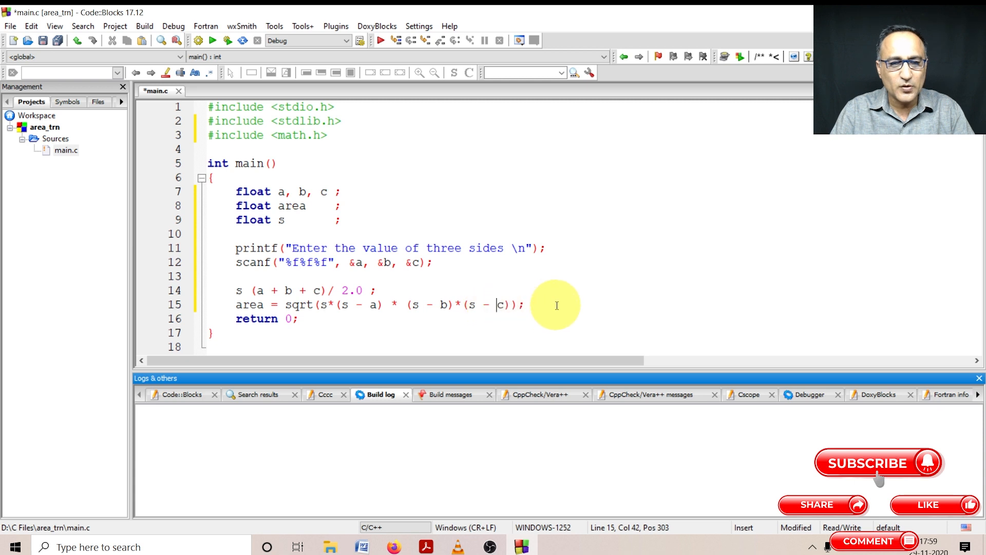
Space the last factor as (s - c) and move to the end of line 15
{"action": "key", "text": "End"}
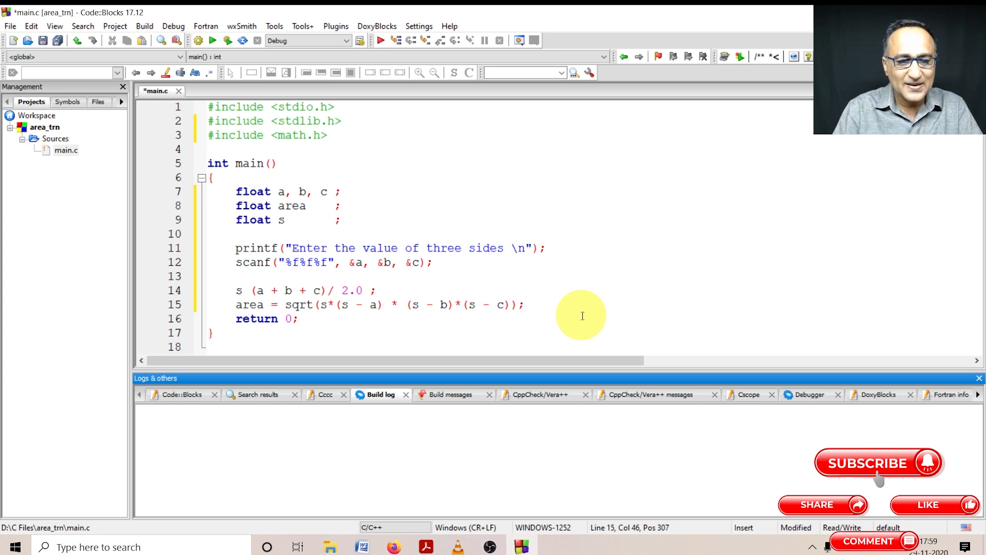
Write printf("%6.2f is the area of the Triangle \n", area); with a blank line before return 0
{"action": "key", "text": "Return"}
{"action": "type", "text": "print"}
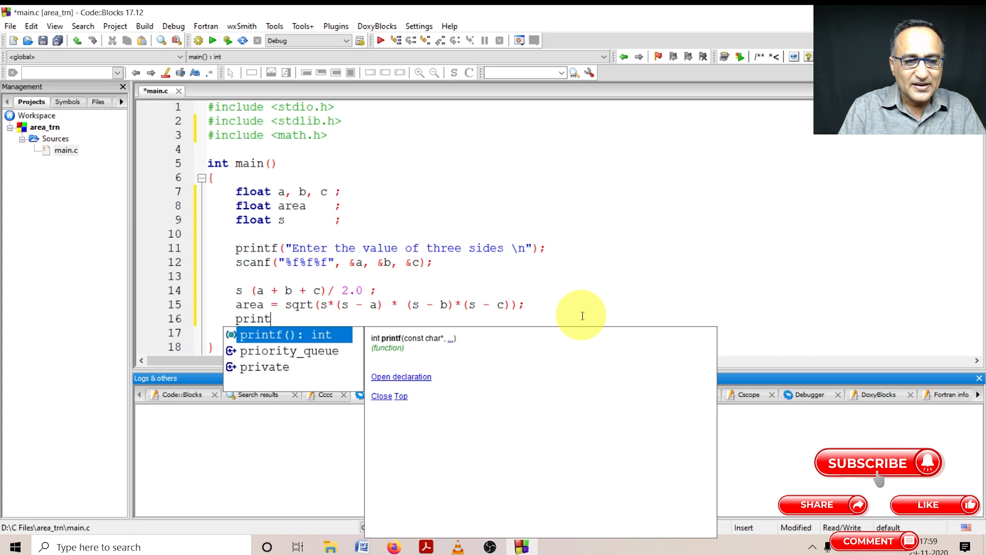
{"action": "type", "text": "f("}
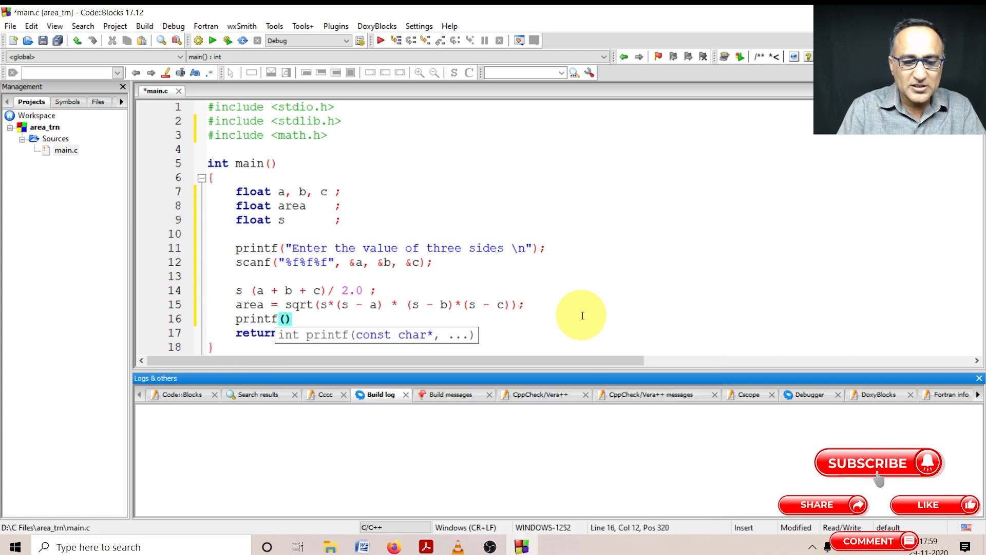
{"action": "type", "text": "\"%"}
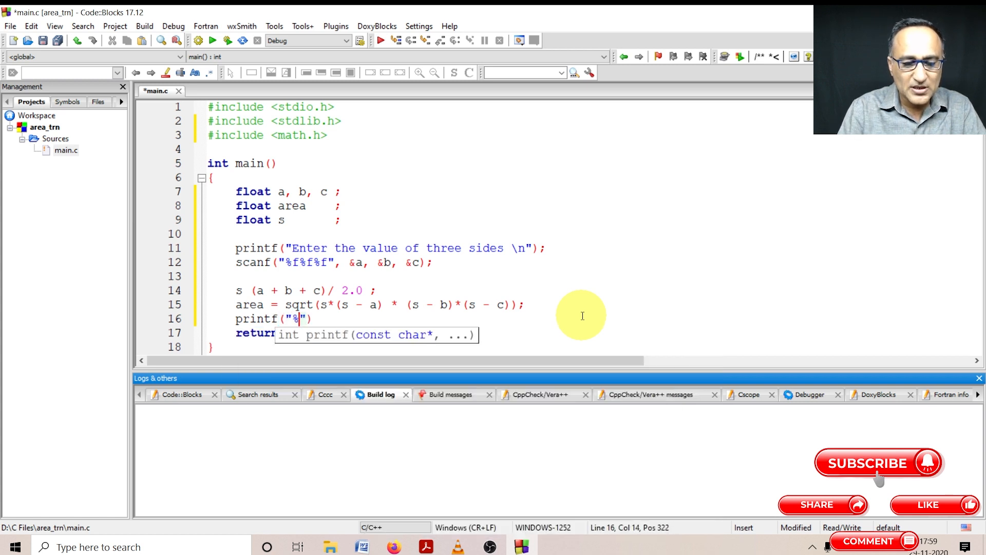
{"action": "type", "text": "6."}
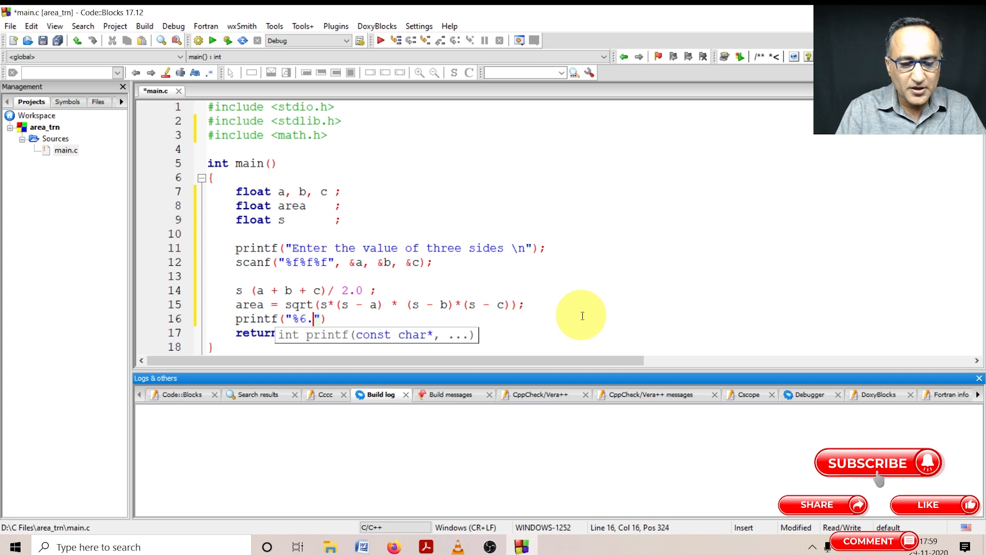
{"action": "type", "text": "2f"}
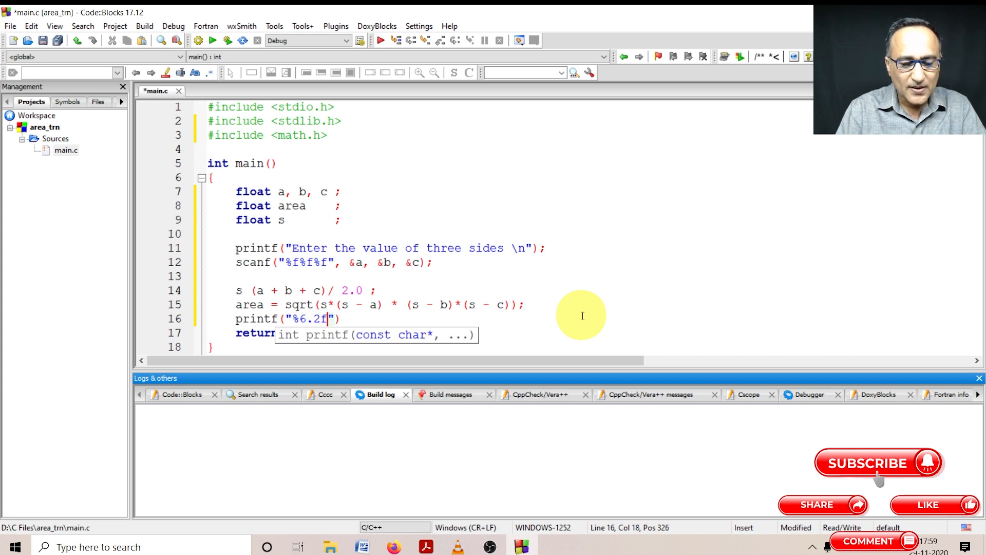
{"action": "type", "text": " is"}
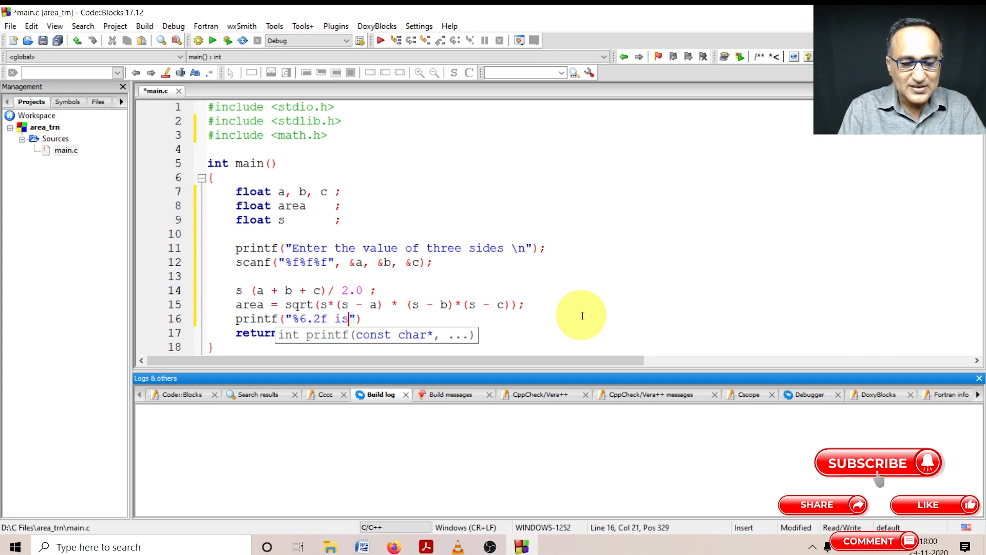
{"action": "type", "text": " the area of t"}
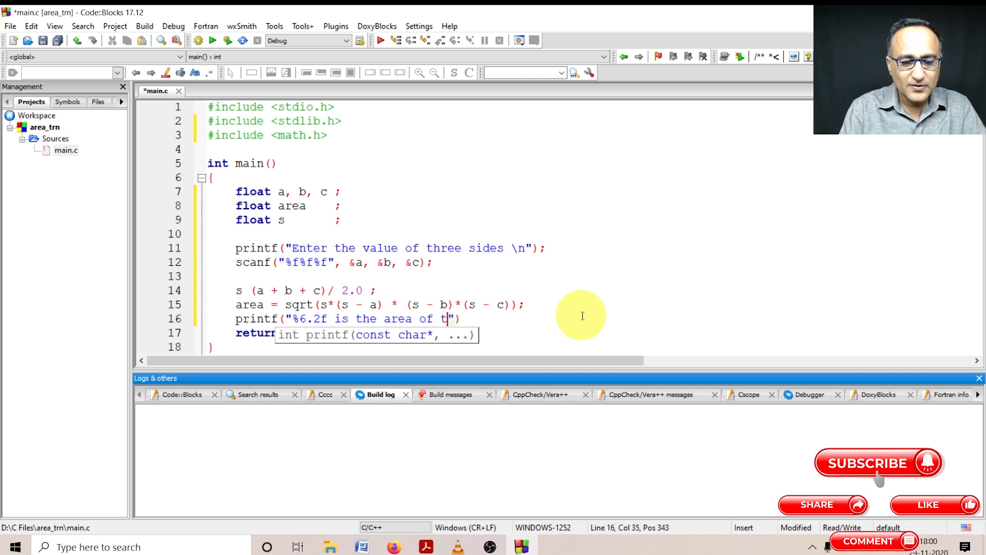
{"action": "type", "text": "he Triangle "}
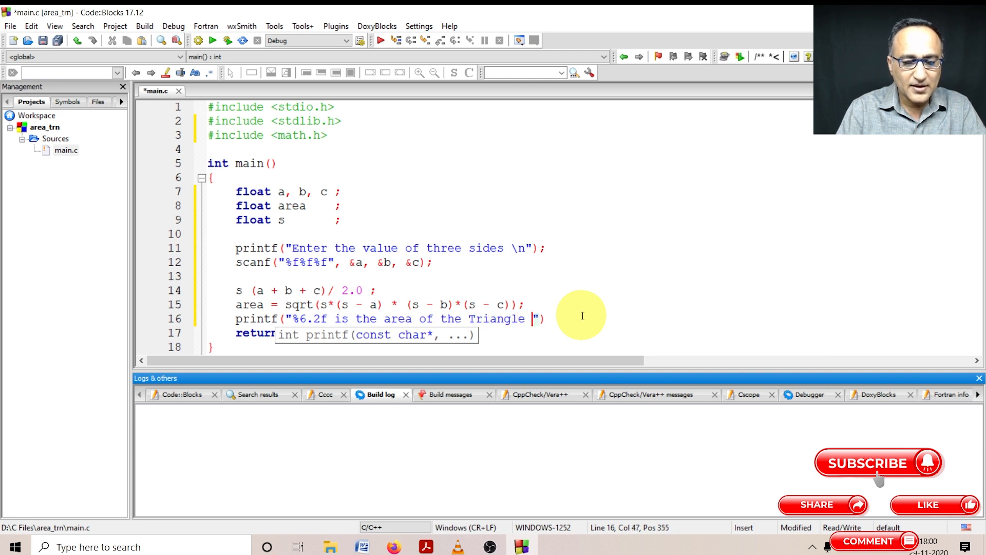
{"action": "type", "text": "\\n\""}
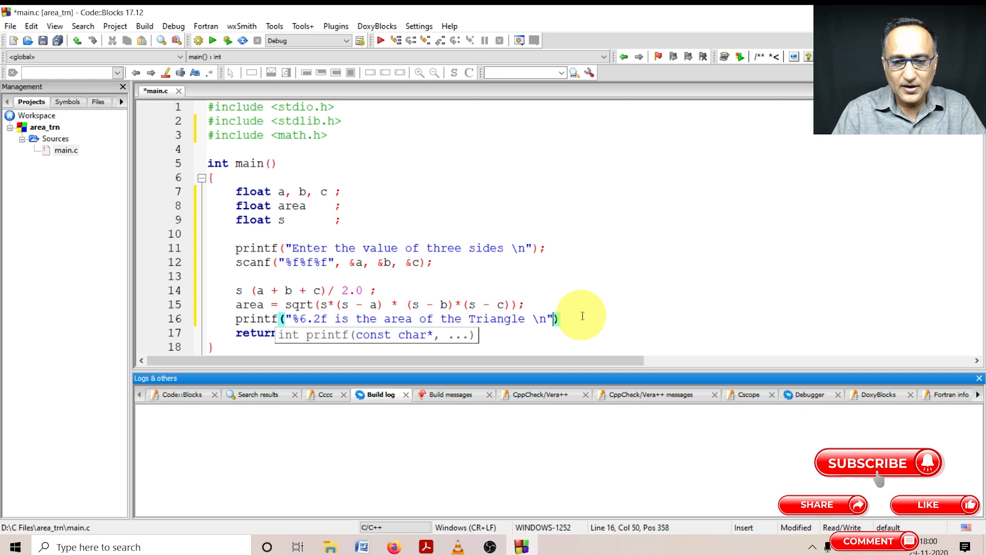
{"action": "type", "text": ", area"}
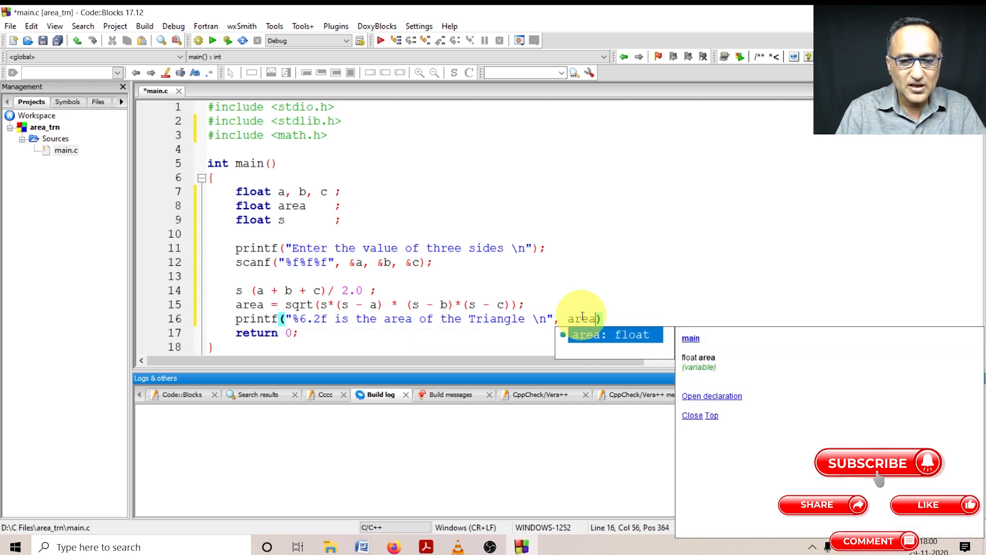
{"action": "key", "text": "Escape"}
{"action": "type", "text": ";"}
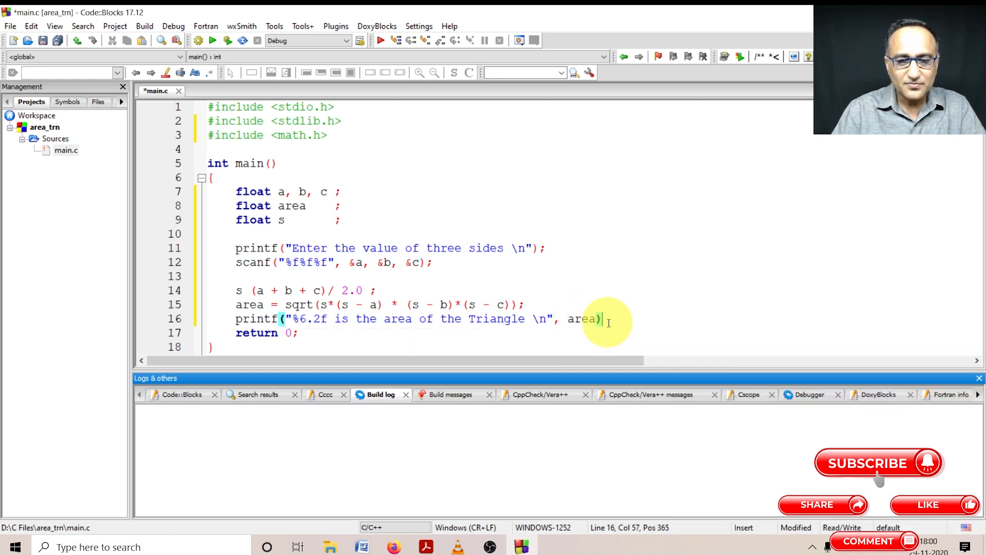
{"action": "key", "text": "Return"}
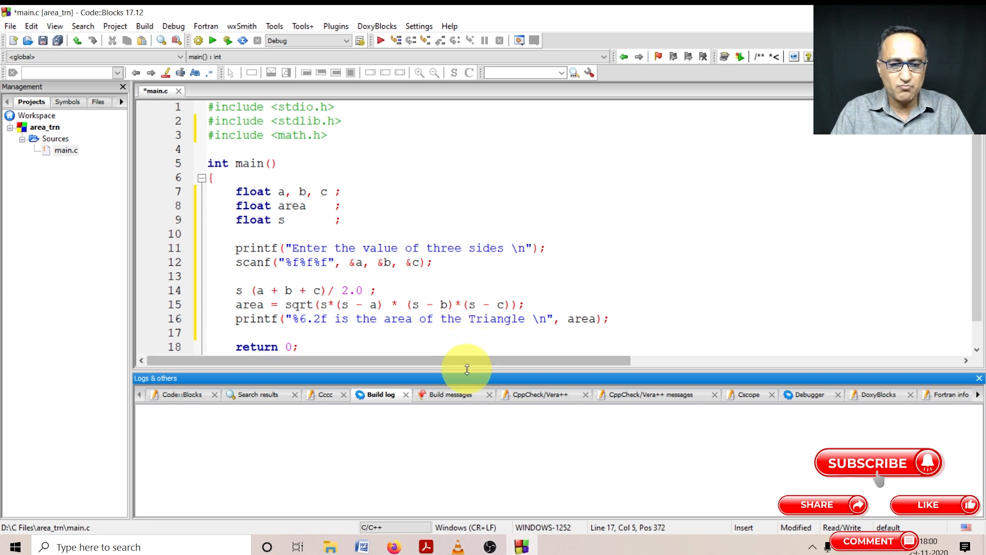
{"action": "left_click_drag", "start_coordinate": [463, 383], "coordinate": [465, 364]}
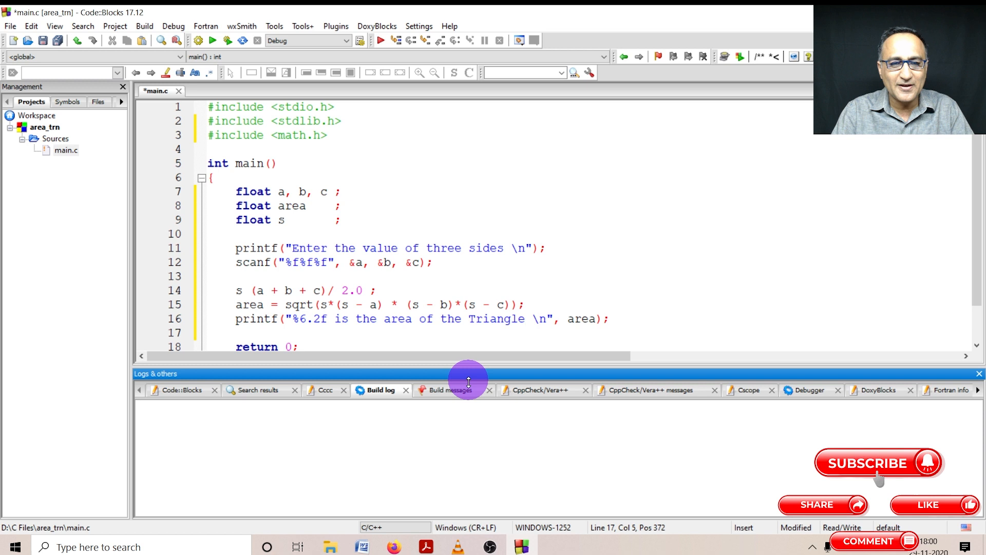
{"action": "left_click_drag", "start_coordinate": [469, 367], "coordinate": [490, 372]}
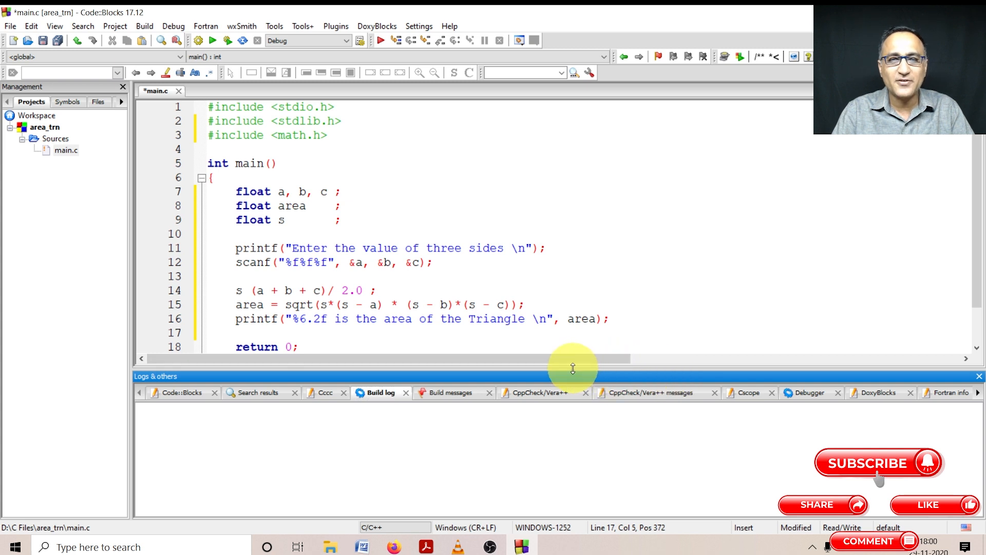
Compile, locate the 's is not a function' error, and correct line 14 to s = (a + b + c)/2.0
{"action": "left_click", "coordinate": [199, 42]}
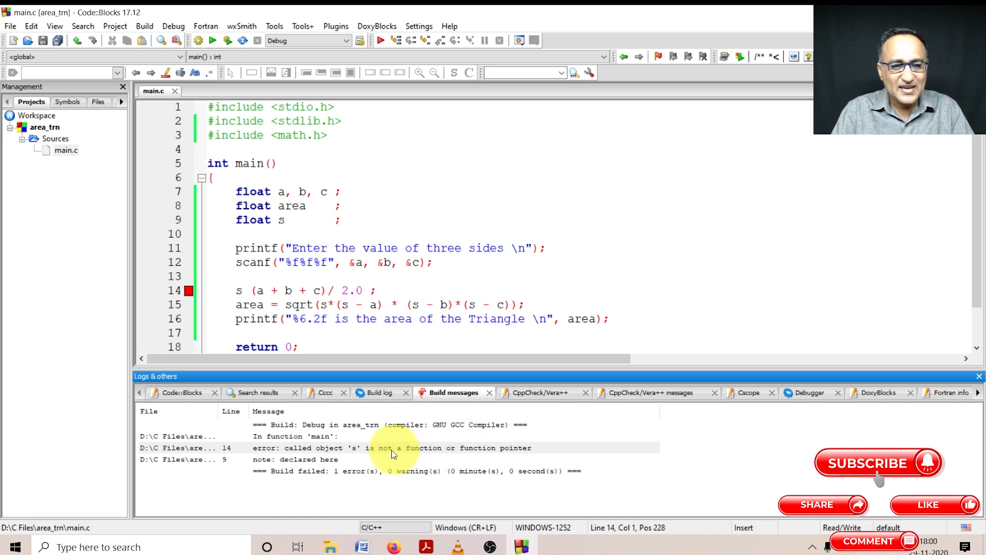
{"action": "left_click", "coordinate": [328, 450]}
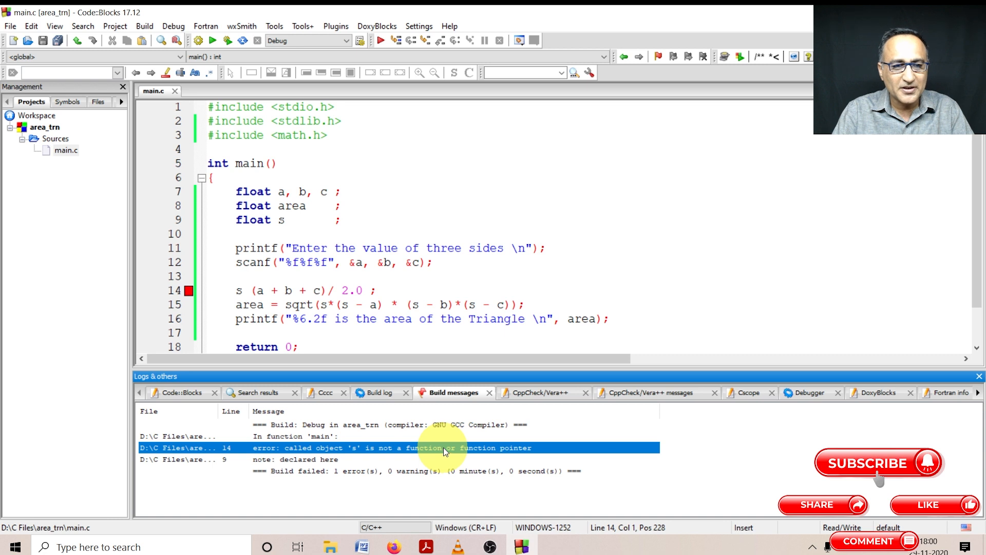
{"action": "left_click", "coordinate": [249, 291]}
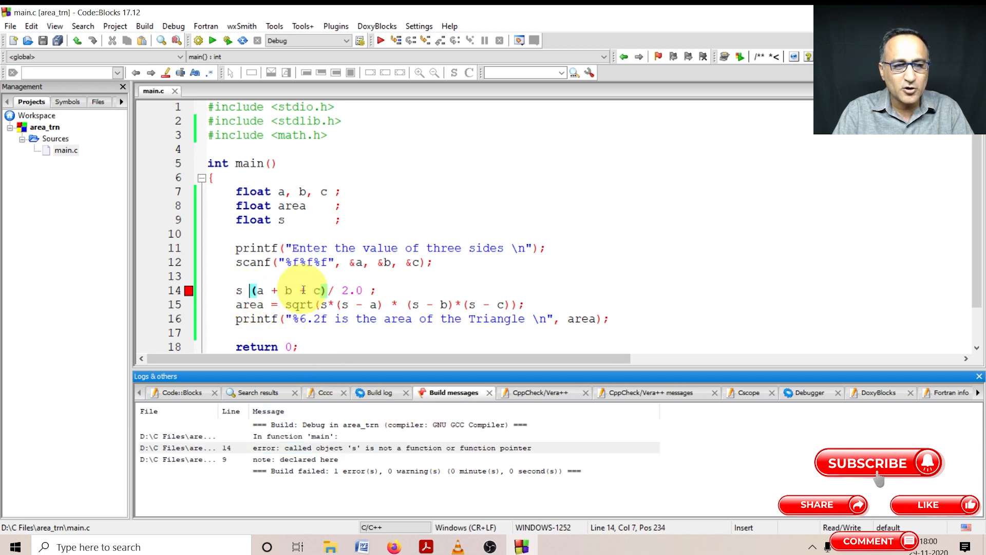
{"action": "type", "text": "="}
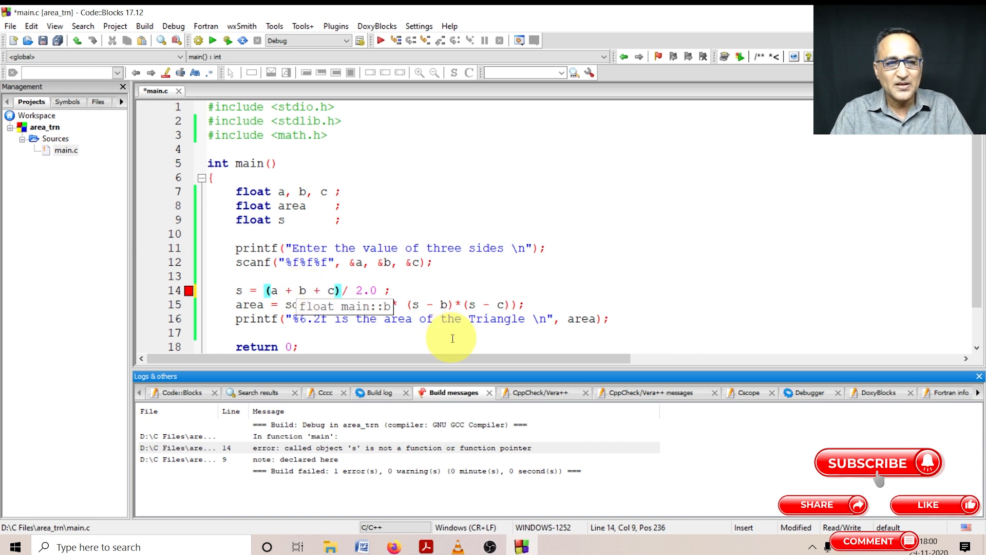
{"action": "left_click", "coordinate": [215, 449]}
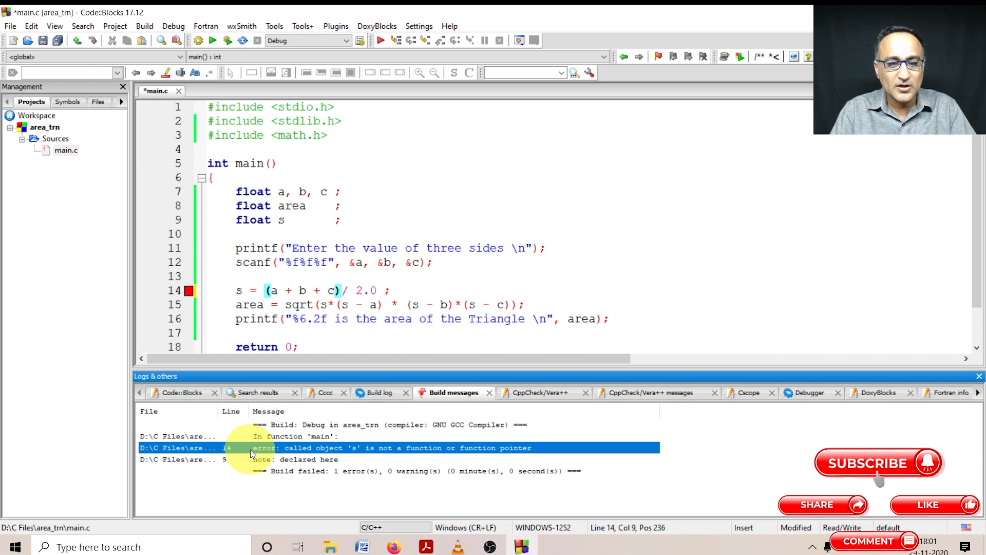
Rebuild area_trn so the log reports 0 errors and 0 warnings
{"action": "left_click", "coordinate": [345, 471]}
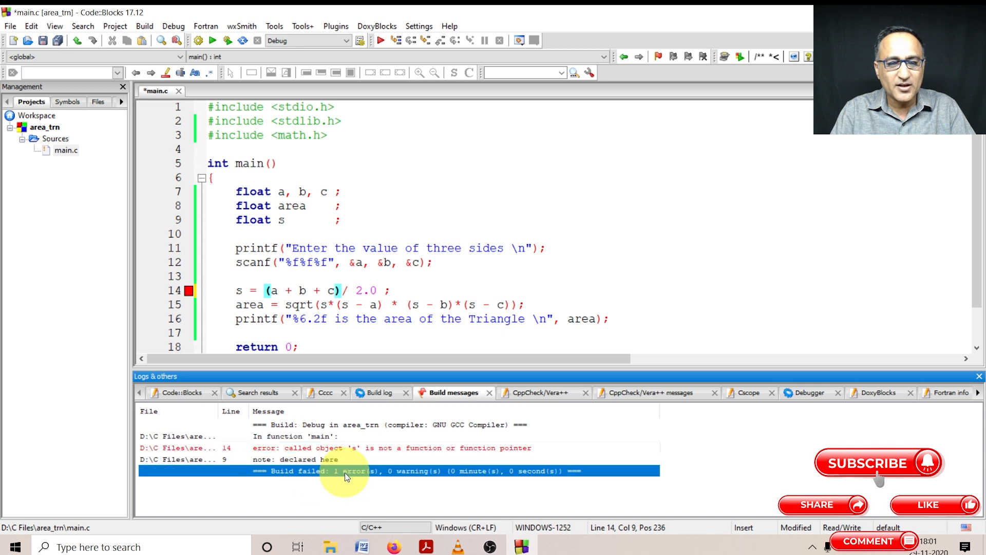
{"action": "left_click", "coordinate": [202, 42]}
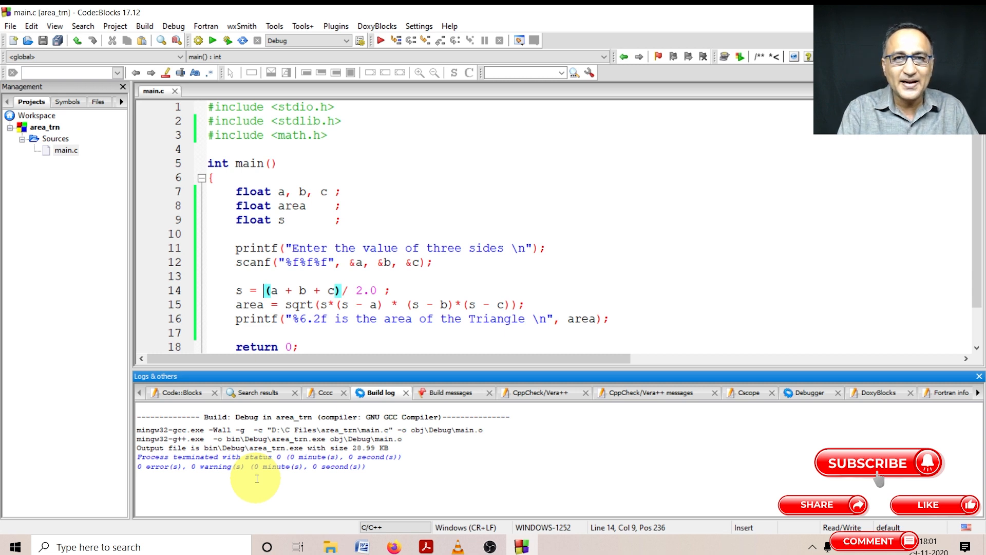
Run the program with sides 3 5 6, confirm the area 7.48, and close the console
{"action": "key", "text": "F9"}
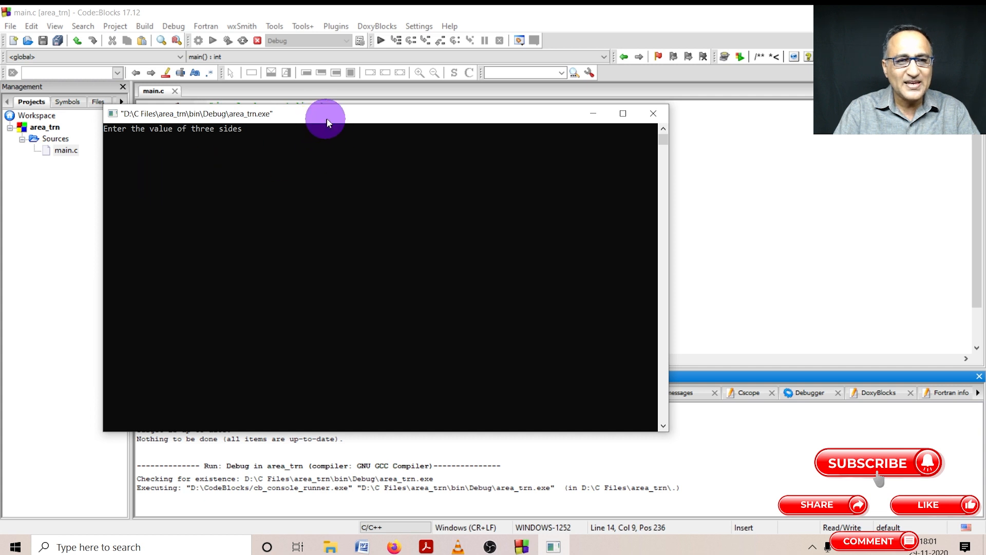
{"action": "left_click_drag", "start_coordinate": [326, 123], "coordinate": [433, 121]}
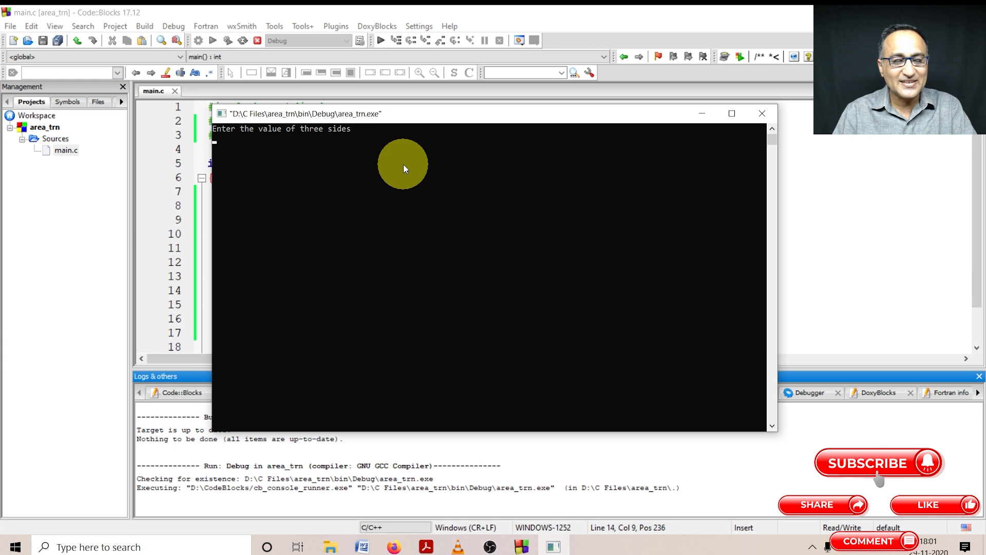
{"action": "type", "text": "3"}
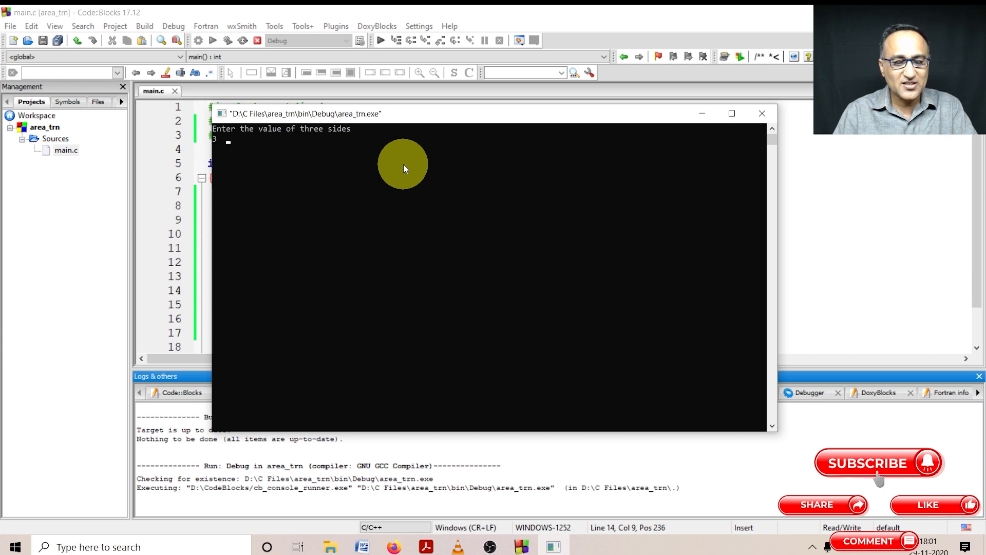
{"action": "type", "text": " 5"}
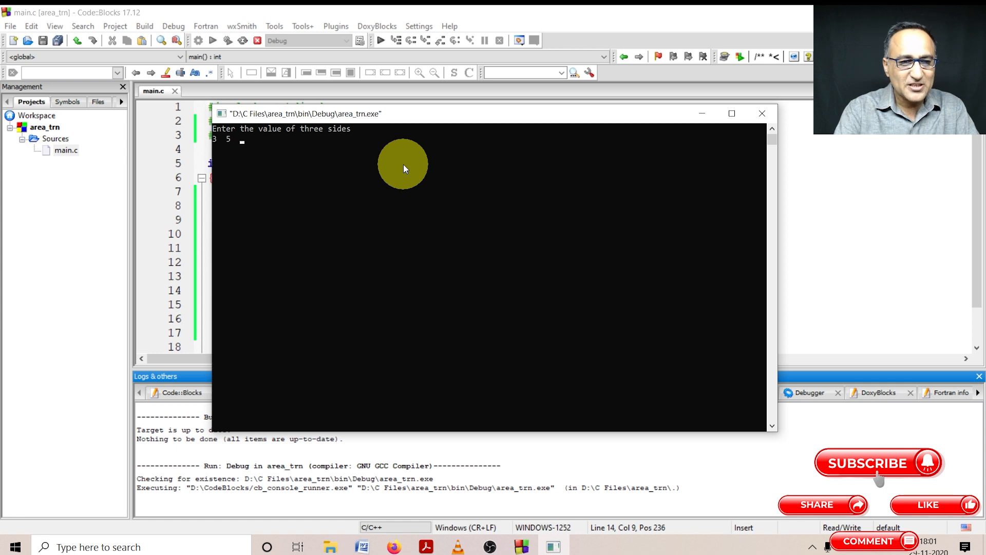
{"action": "type", "text": " 6"}
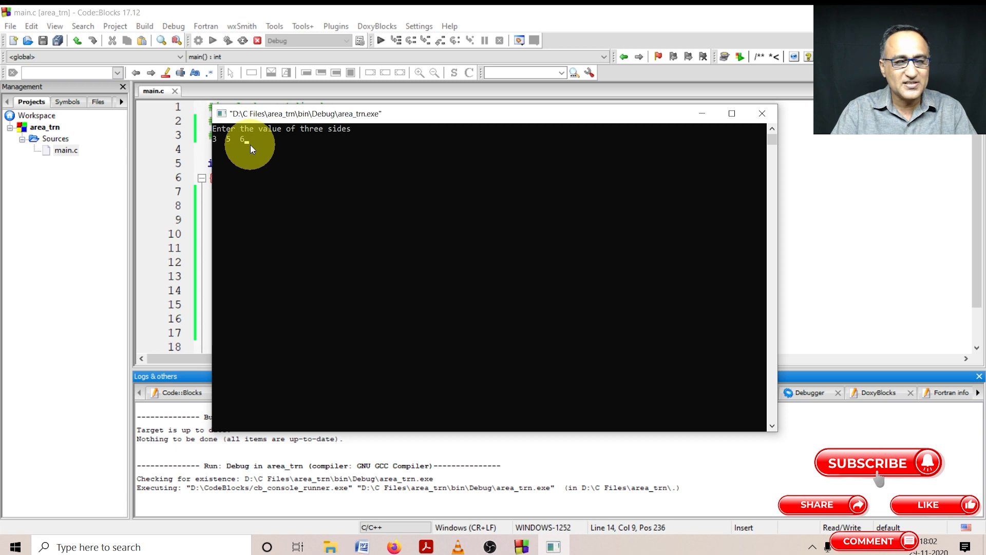
{"action": "key", "text": "Return"}
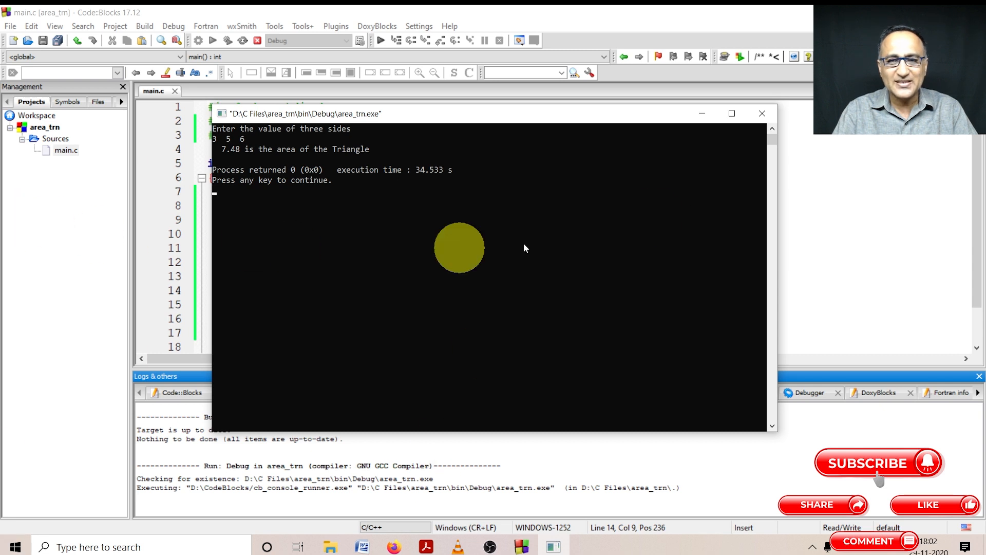
{"action": "left_click", "coordinate": [758, 114]}
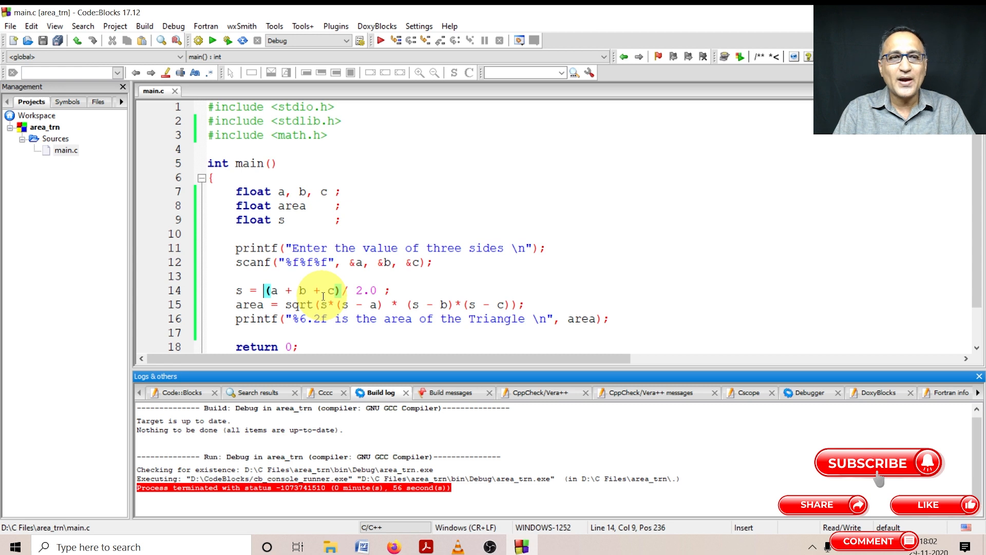
Run again with sides 3 4 9, observe the invalid area -1.#J, and close the console
{"action": "left_click", "coordinate": [230, 41]}
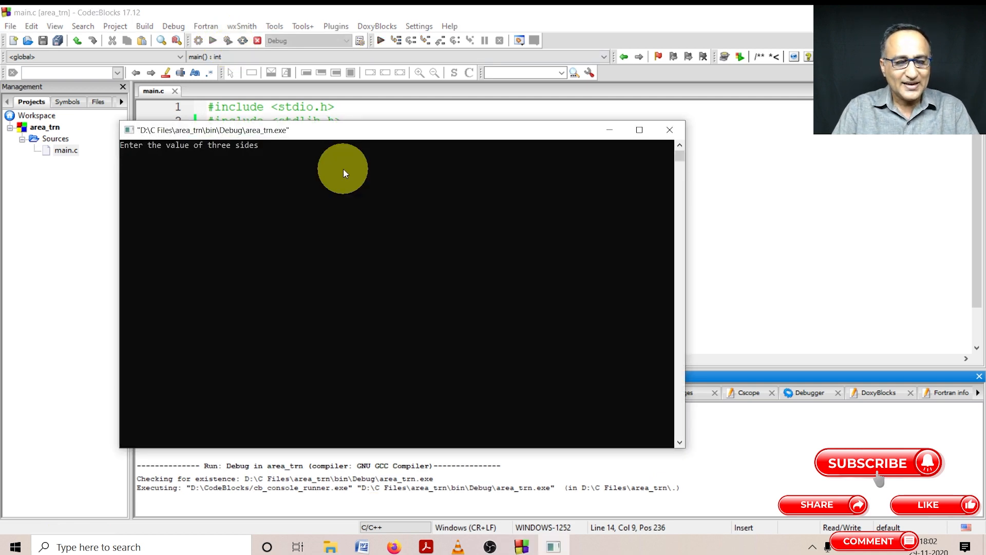
{"action": "type", "text": "3 4"}
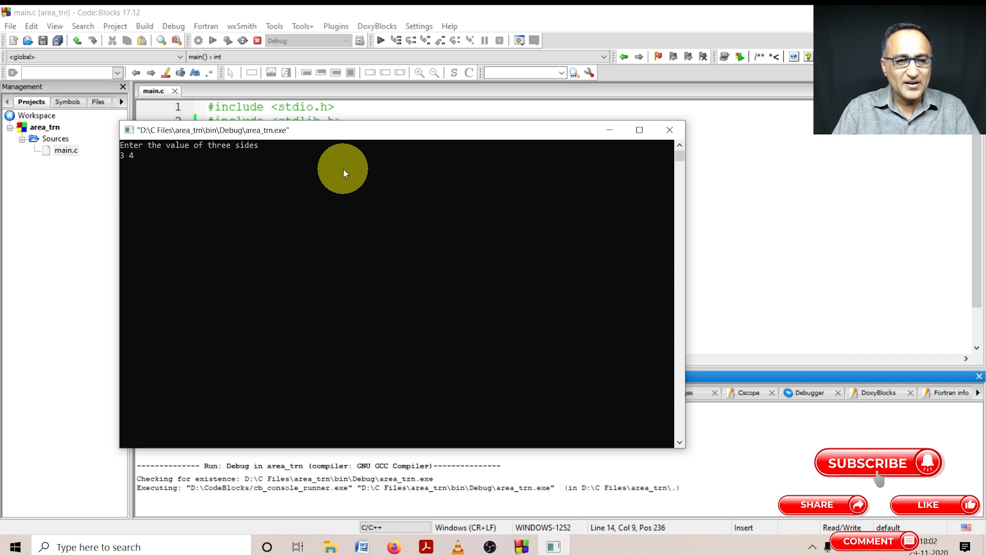
{"action": "type", "text": " 3"}
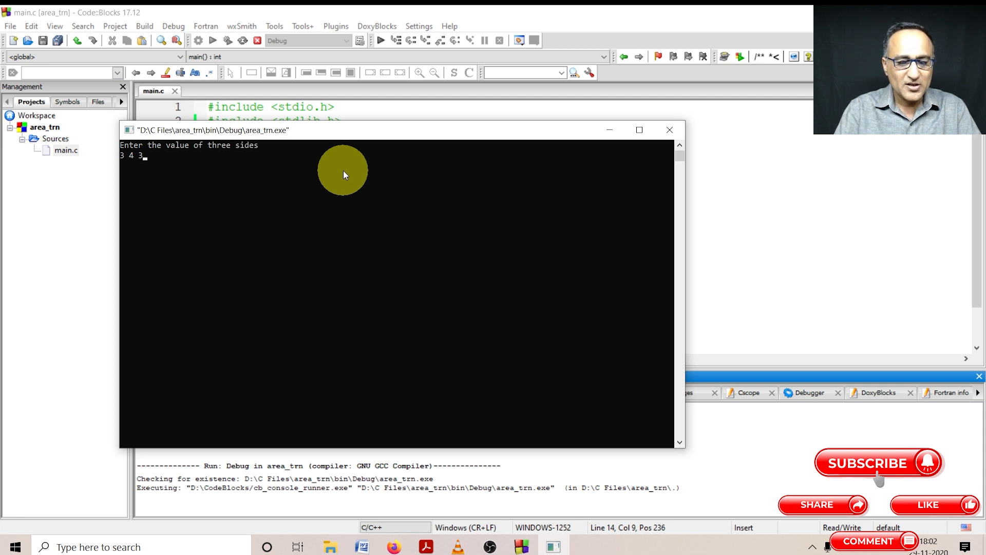
{"action": "key", "text": "BackSpace"}
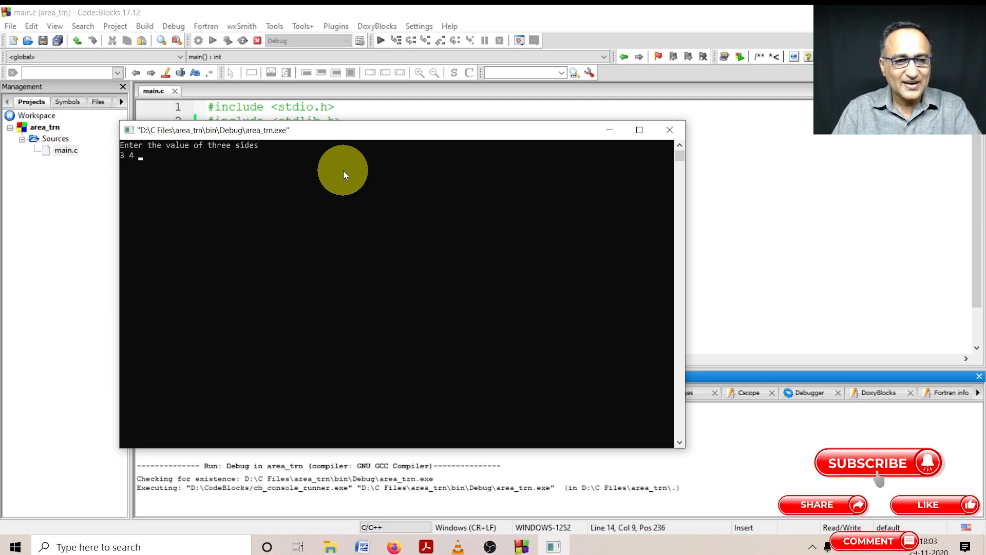
{"action": "type", "text": "9"}
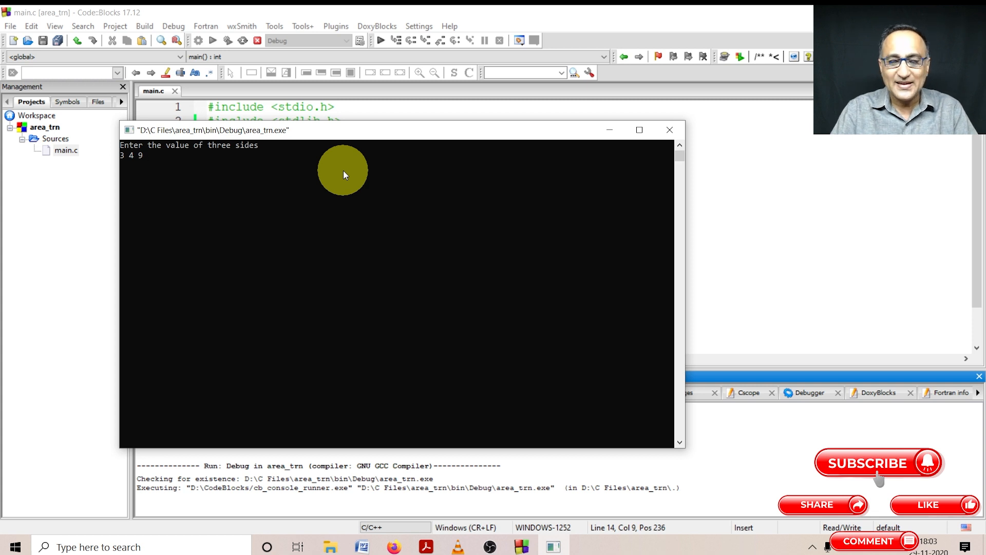
{"action": "key", "text": "Return"}
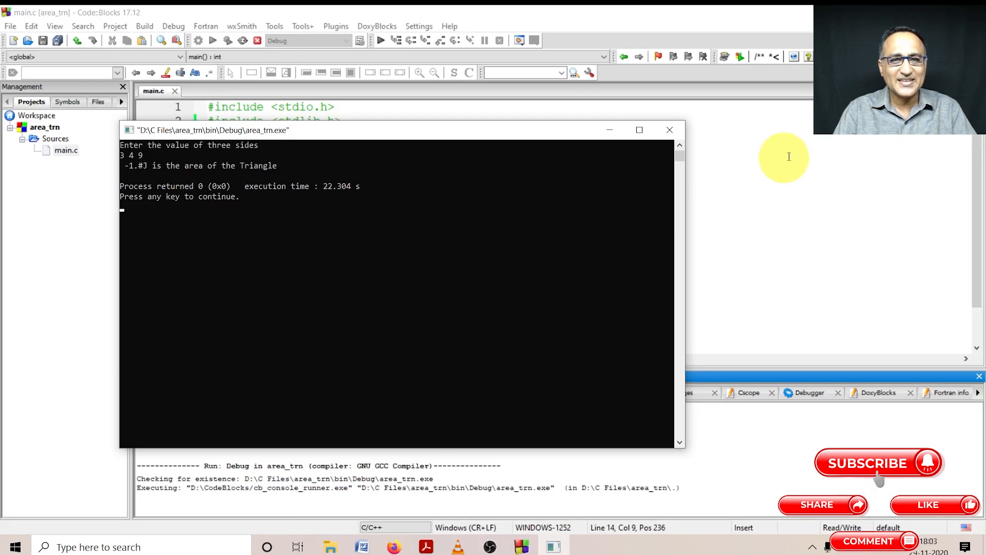
{"action": "left_click", "coordinate": [670, 129]}
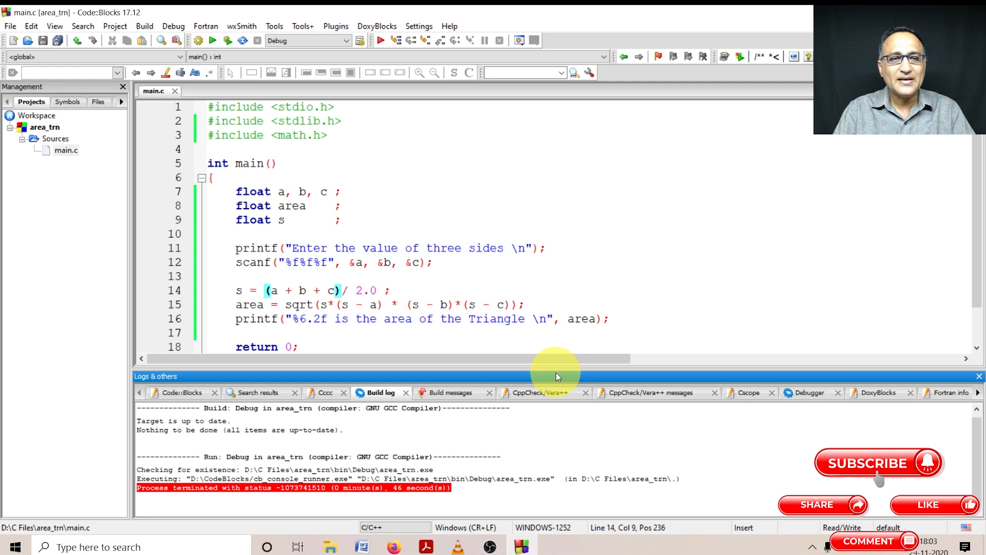
Save main.c and browse the Build menu commands on the way to Debug
{"action": "left_click", "coordinate": [46, 40]}
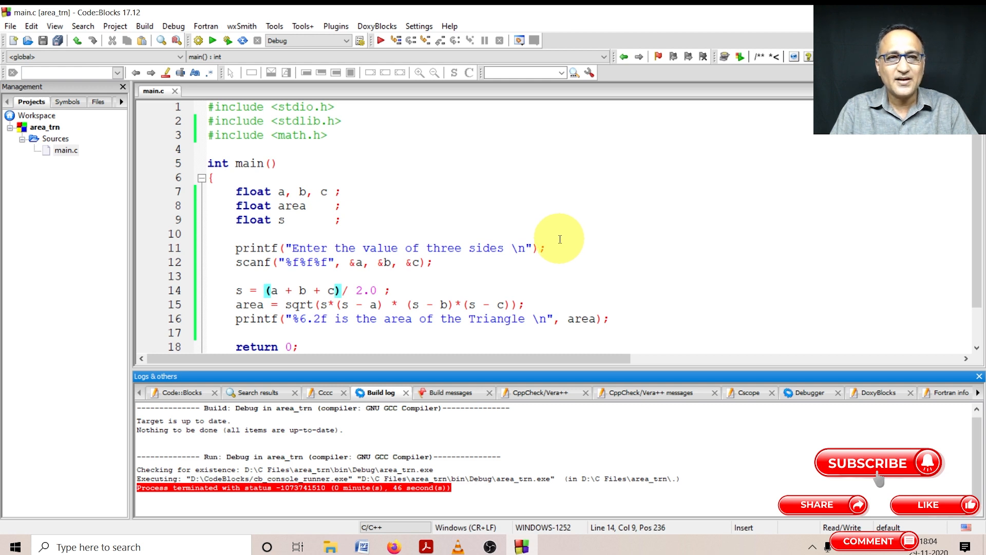
{"action": "left_click", "coordinate": [144, 26]}
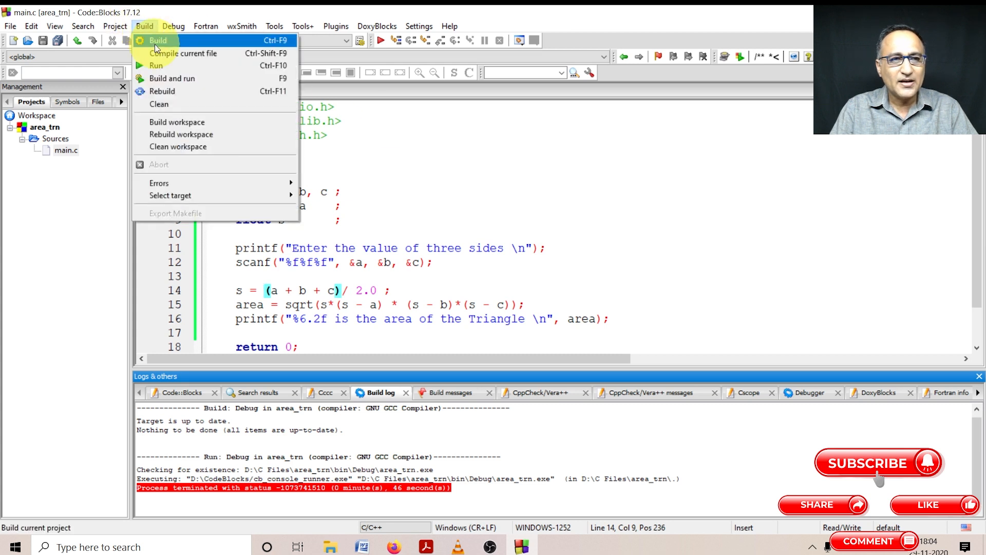